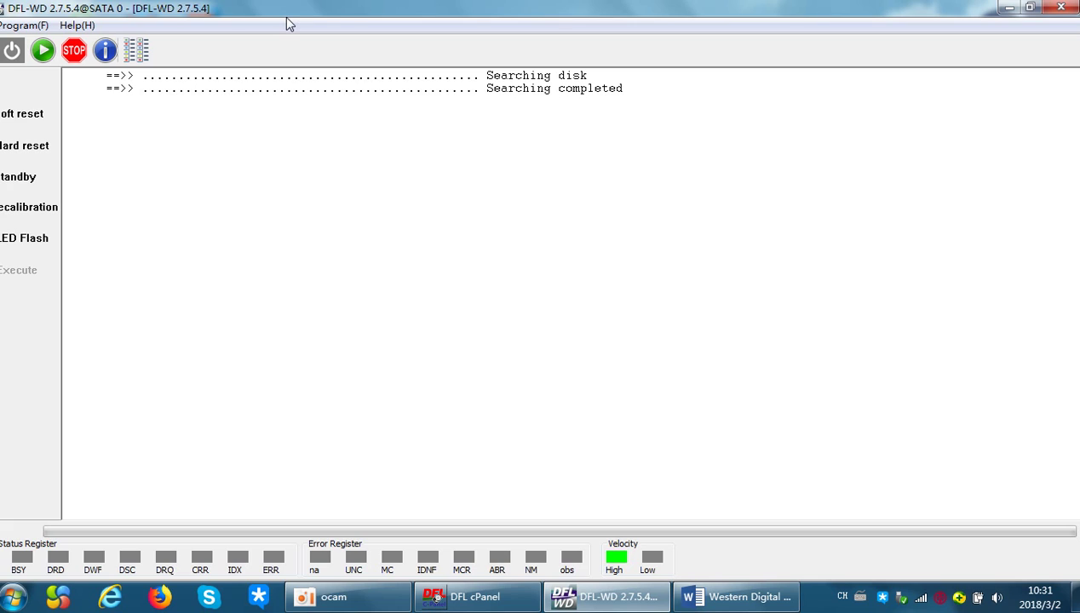
- Power on the drive, rescan until the search completes, and start connecting to it
{"action": "left_click", "coordinate": [12, 50]}
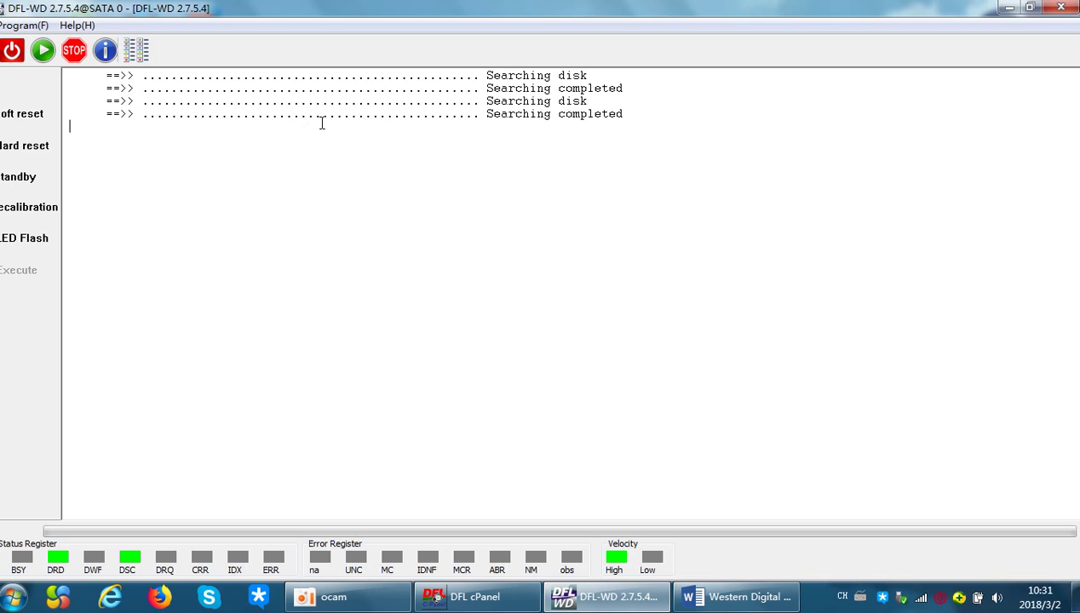
{"action": "left_click", "coordinate": [42, 50]}
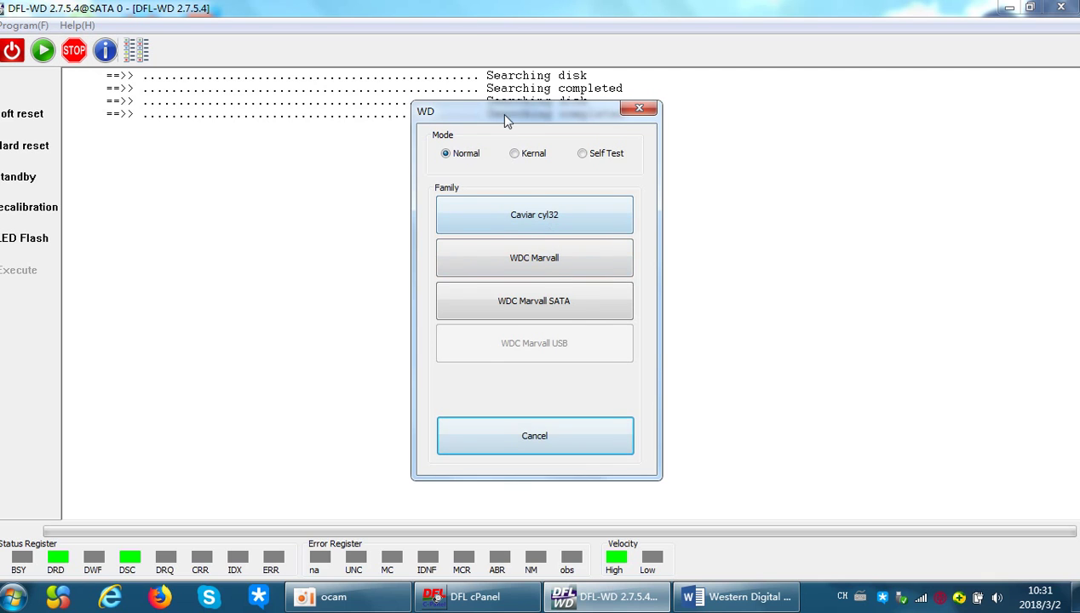
- Connect to the WD3200AVVS-62L2B0 as WDC Marvall family, accepting factory info and firmware folder options
{"action": "mouse_move", "coordinate": [499, 114]}
{"action": "left_mouse_down"}
{"action": "mouse_move", "coordinate": [477, 112]}
{"action": "mouse_move", "coordinate": [496, 126]}
{"action": "left_mouse_up"}
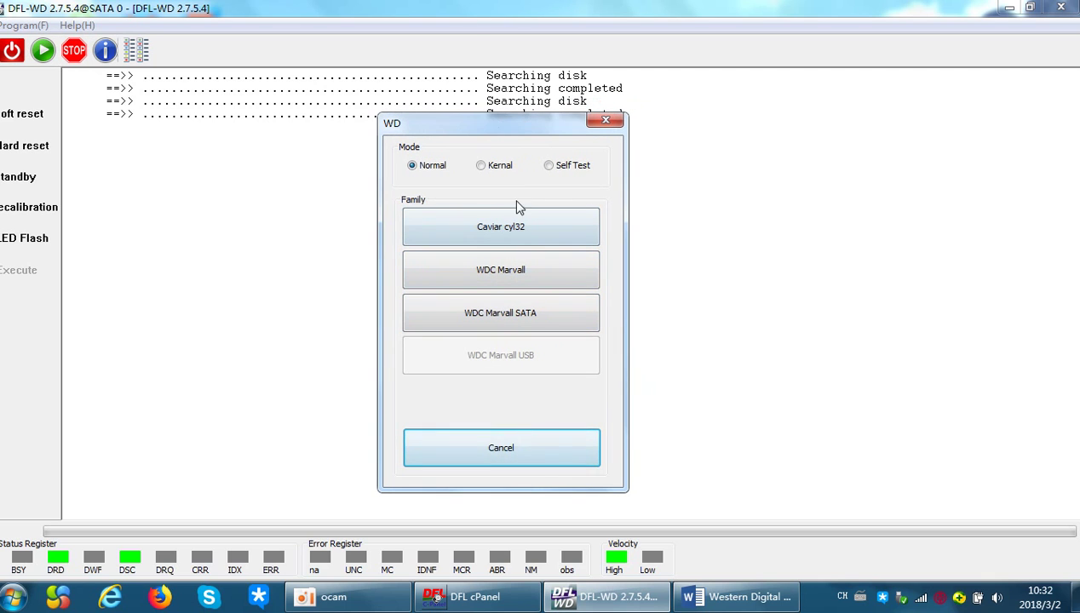
{"action": "left_click", "coordinate": [518, 268]}
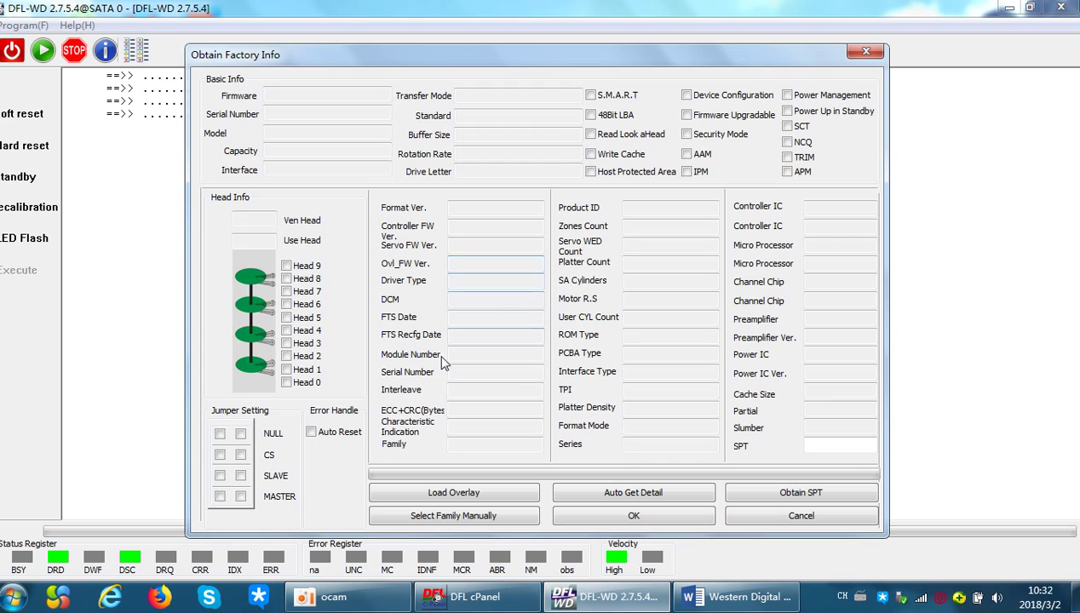
{"action": "left_click", "coordinate": [636, 513]}
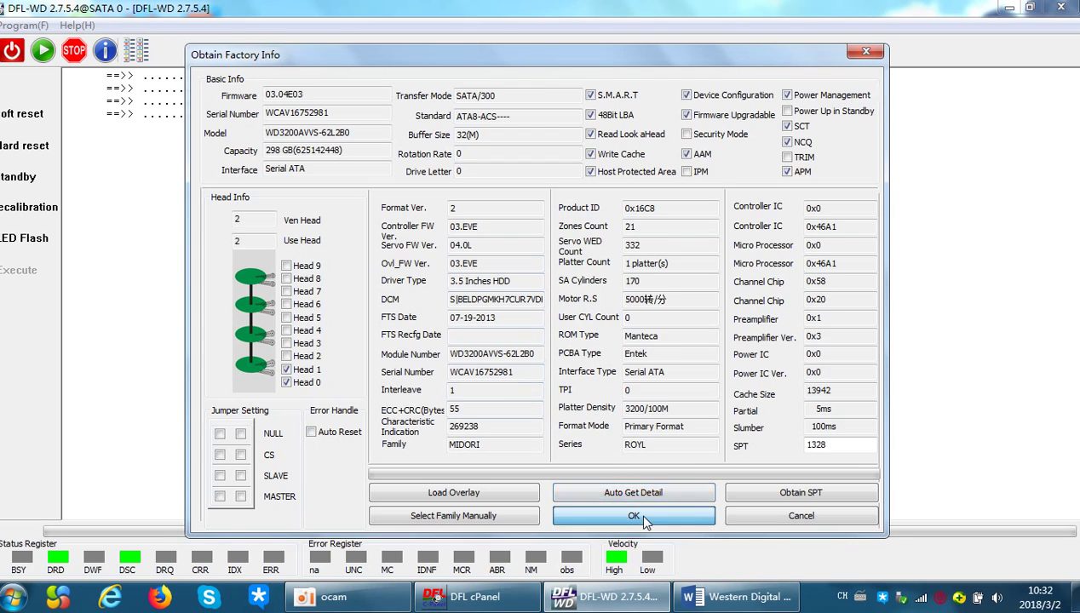
{"action": "left_click", "coordinate": [610, 462]}
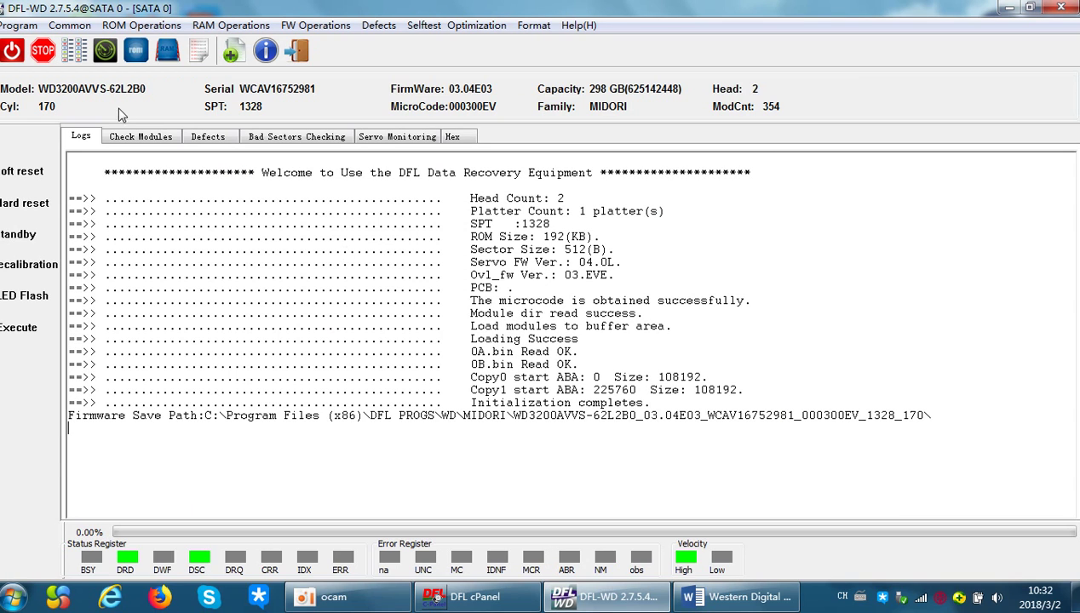
- List firmware modules sorted ascending by Module ID, then select overlay modules 14 and 11
{"action": "left_click", "coordinate": [141, 137]}
{"action": "left_click", "coordinate": [145, 162]}
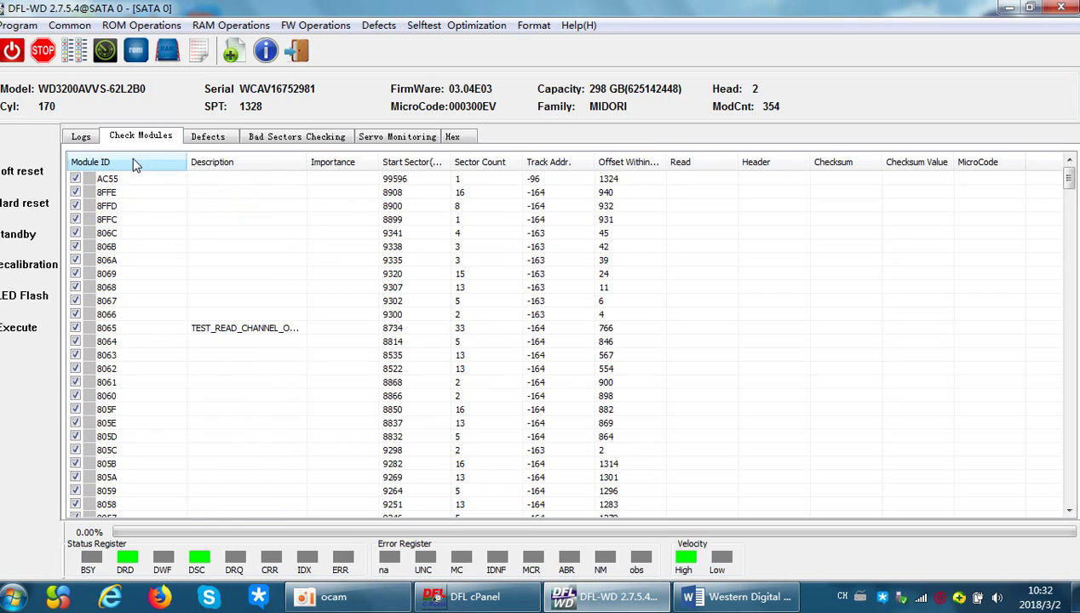
{"action": "left_click", "coordinate": [144, 162]}
{"action": "left_click", "coordinate": [238, 289]}
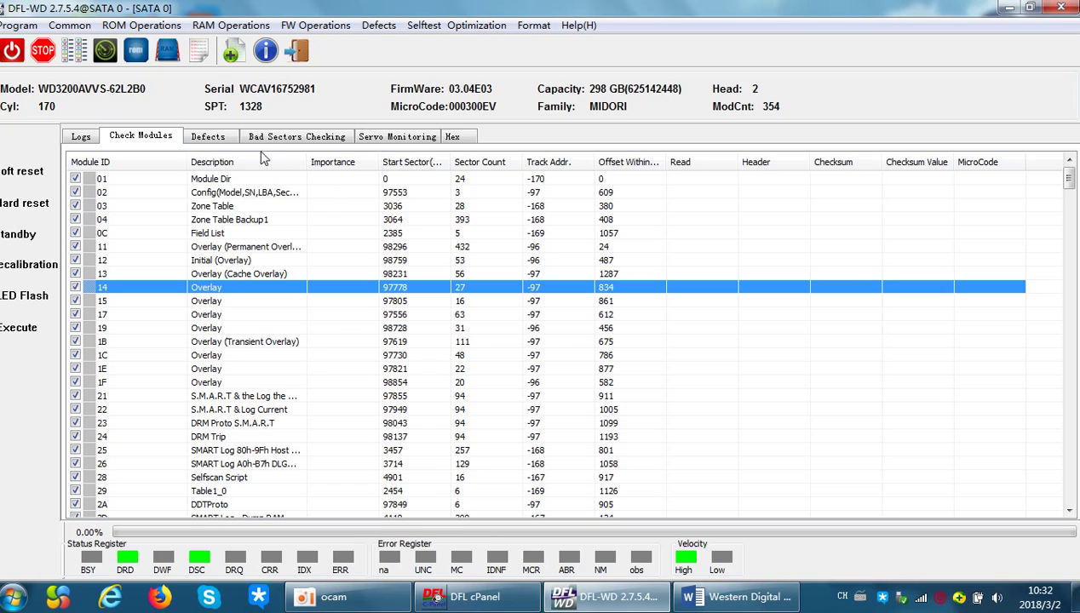
{"action": "left_click", "coordinate": [146, 247]}
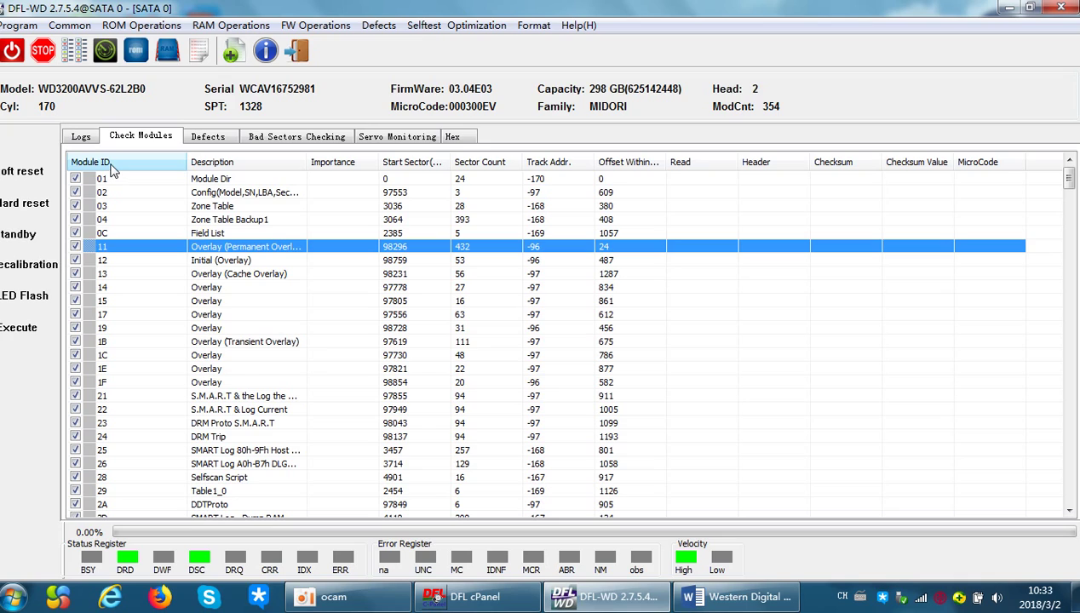
- Browse overlay modules 12, 11, 13, 1C and 1B, then open module 11 in the hex editor
{"action": "left_click", "coordinate": [145, 259]}
{"action": "left_click", "coordinate": [152, 248]}
{"action": "left_click", "coordinate": [138, 263]}
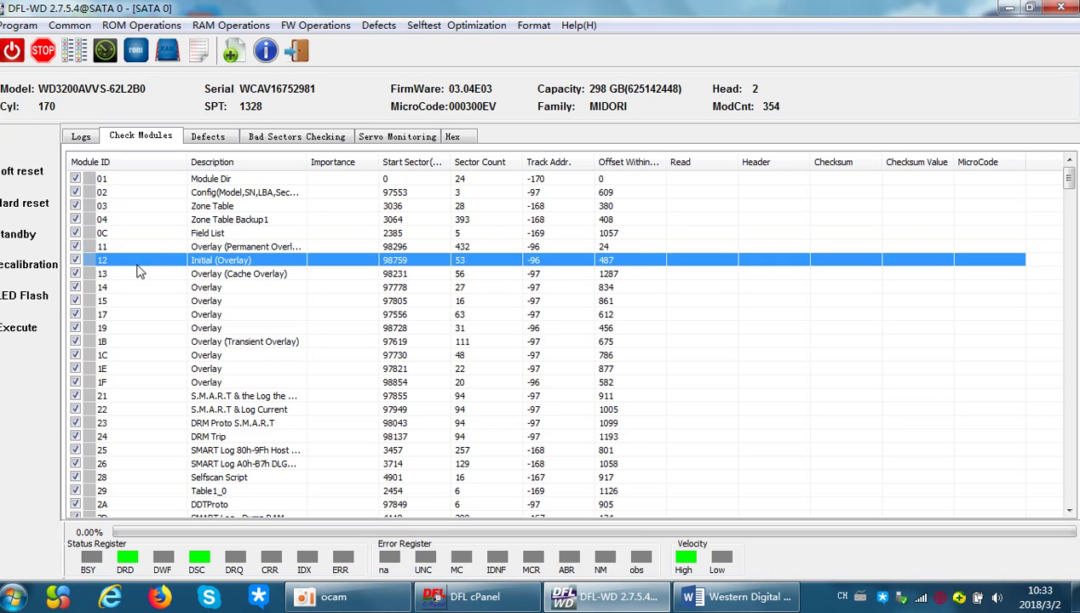
{"action": "left_click", "coordinate": [210, 248]}
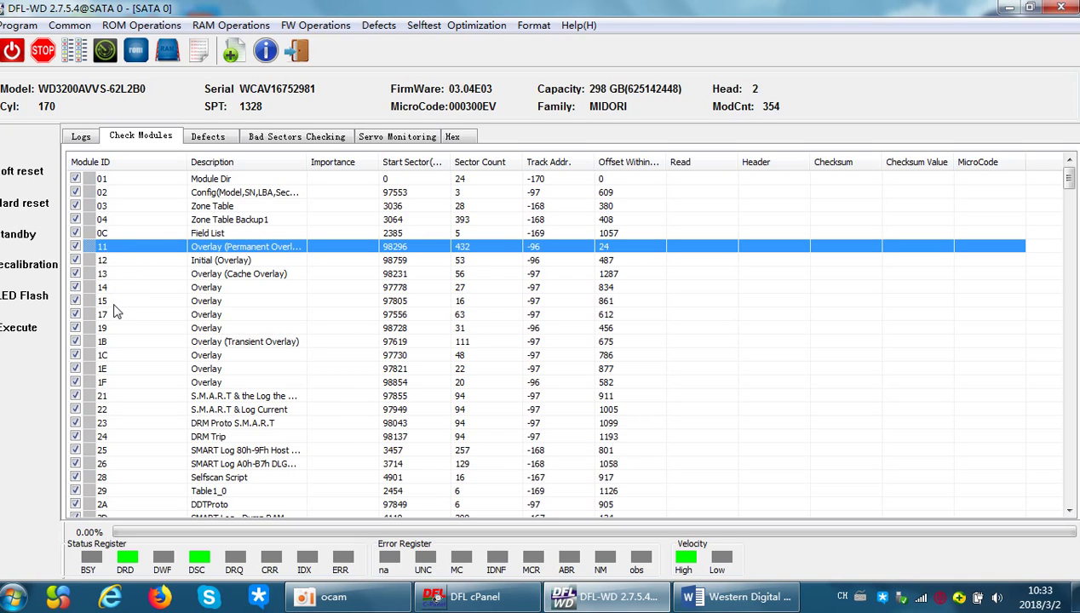
{"action": "left_click", "coordinate": [205, 274]}
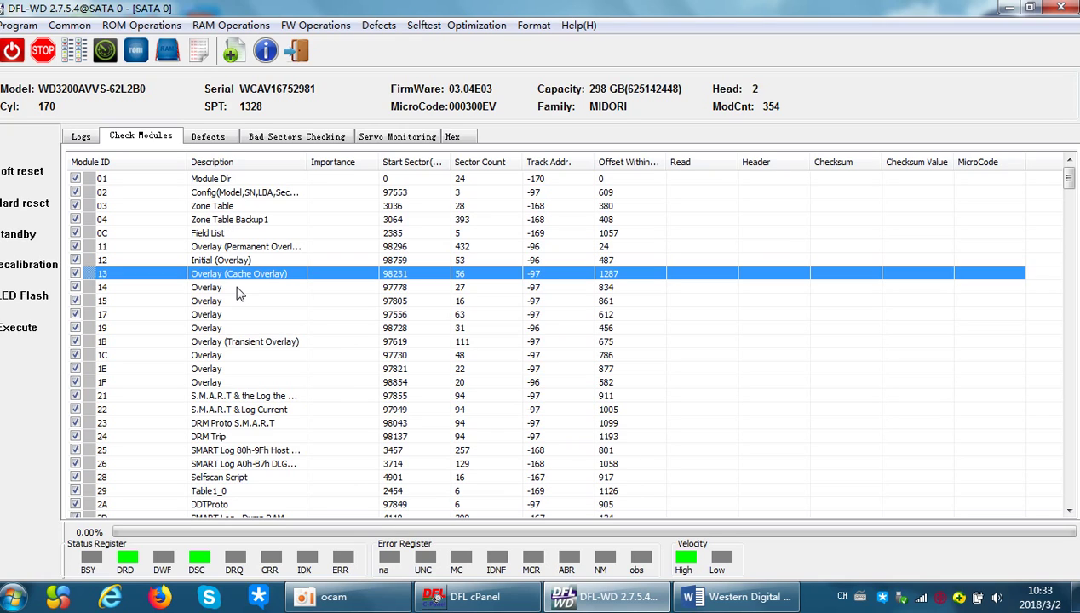
{"action": "left_click", "coordinate": [230, 355]}
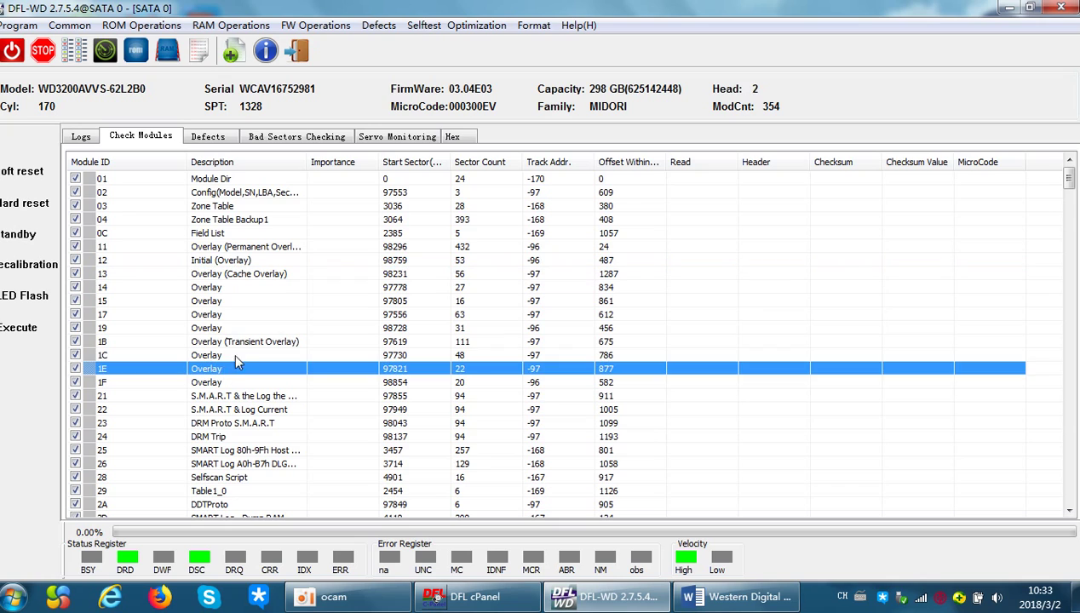
{"action": "left_click", "coordinate": [244, 341]}
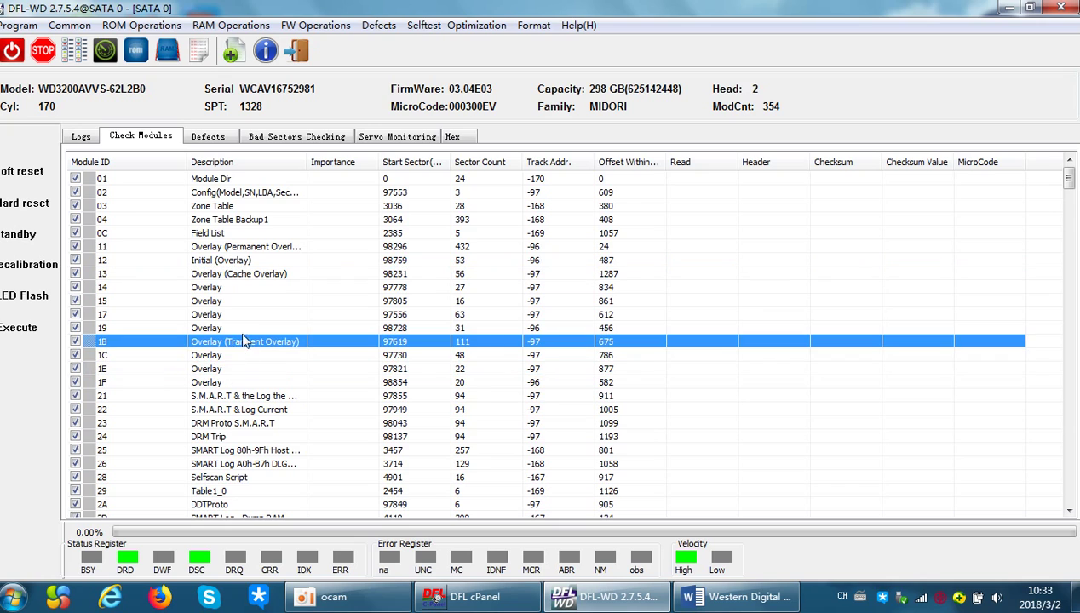
{"action": "left_click", "coordinate": [225, 249]}
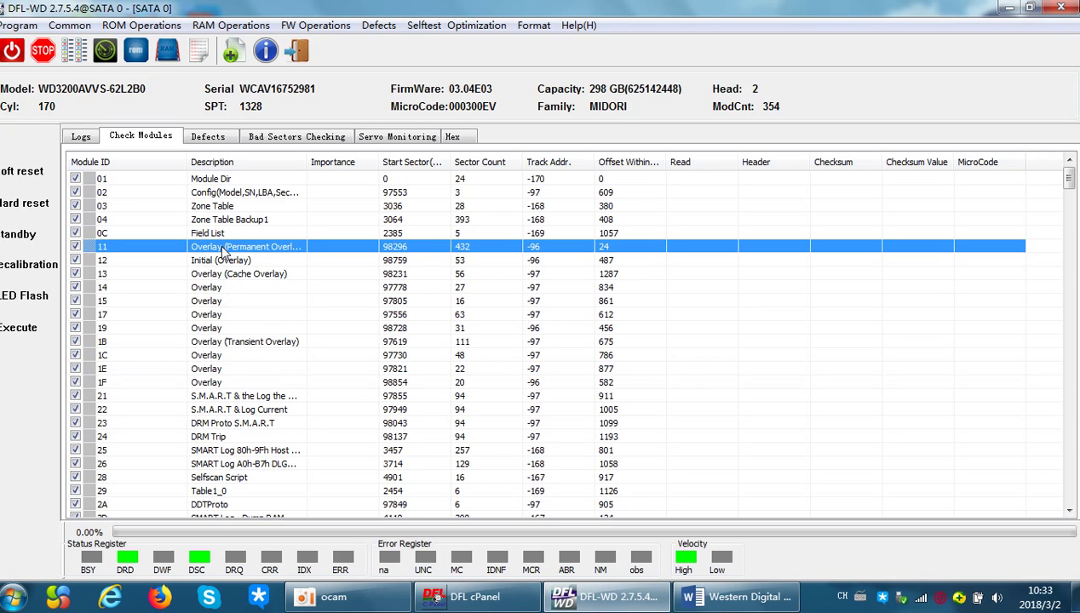
{"action": "double_click", "coordinate": [224, 249]}
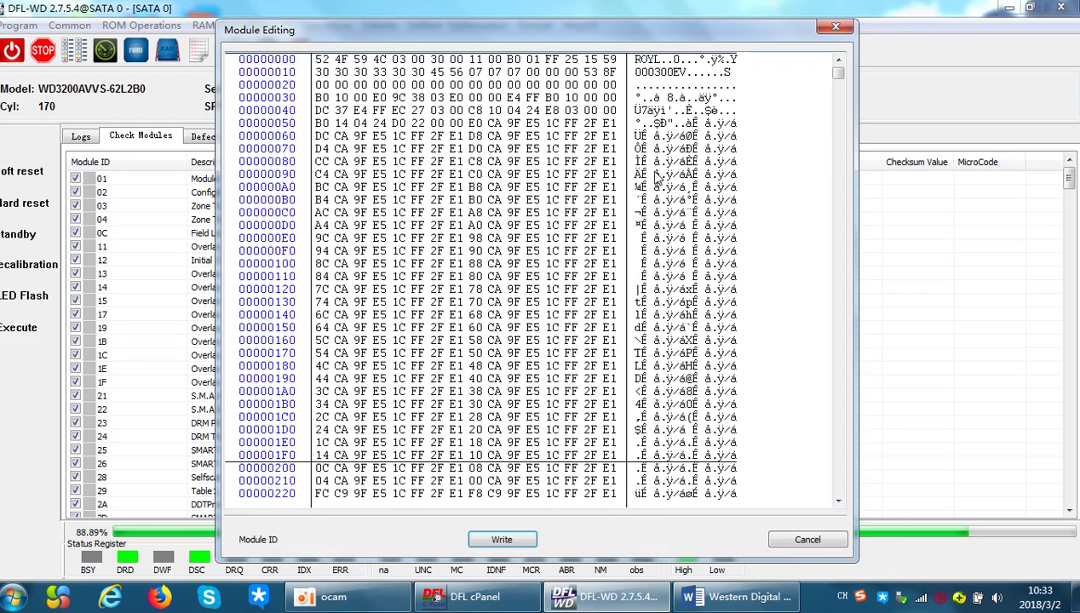
- Examine the 000300EV microcode bytes at offsets 0x10–0x16 in module 11
{"action": "left_click_drag", "start_coordinate": [561, 29], "coordinate": [524, 52]}
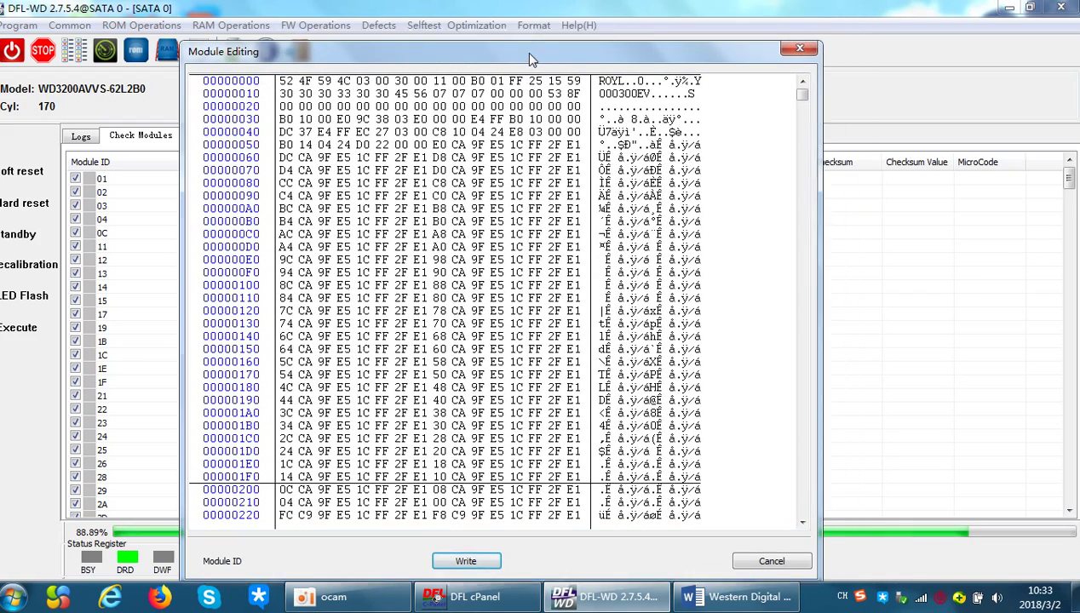
{"action": "left_click", "coordinate": [617, 94]}
{"action": "left_click", "coordinate": [600, 95]}
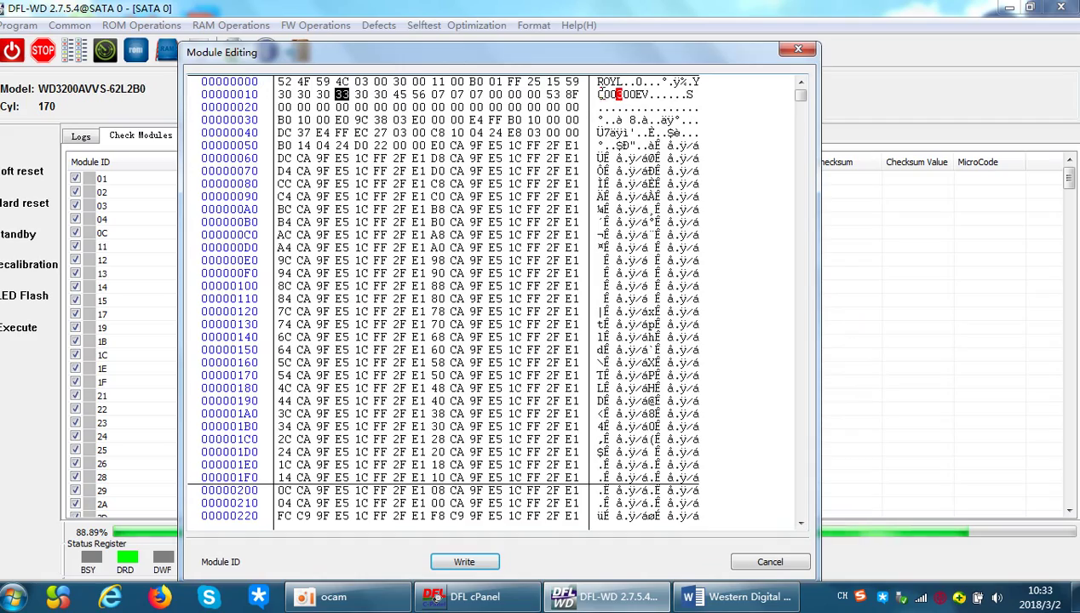
{"action": "left_click_drag", "start_coordinate": [622, 55], "coordinate": [565, 157]}
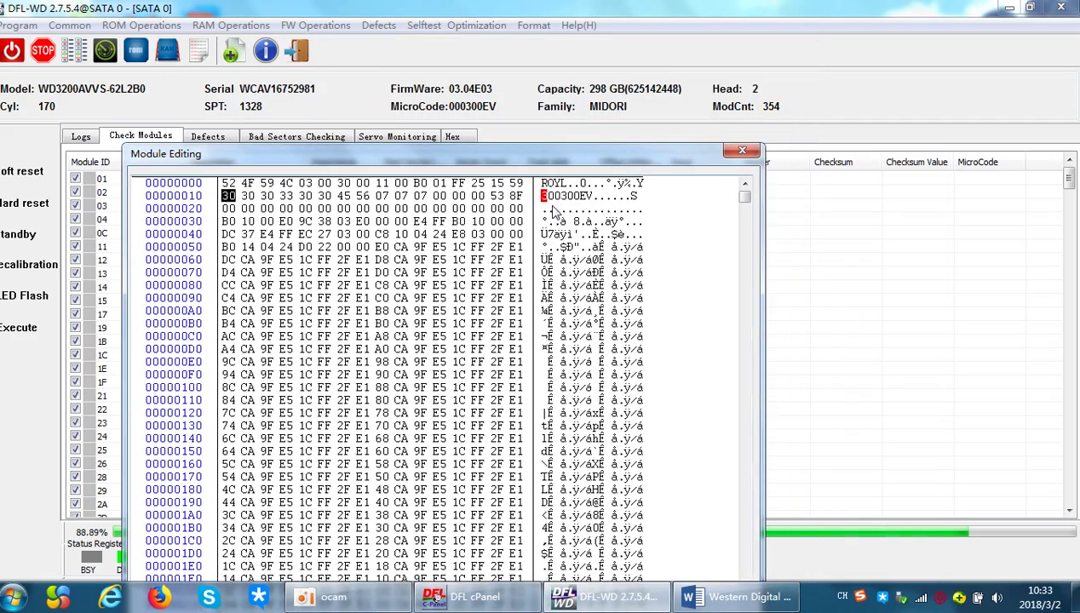
{"action": "left_click", "coordinate": [553, 196]}
{"action": "left_click_drag", "start_coordinate": [546, 197], "coordinate": [587, 206]}
{"action": "left_click", "coordinate": [582, 196]}
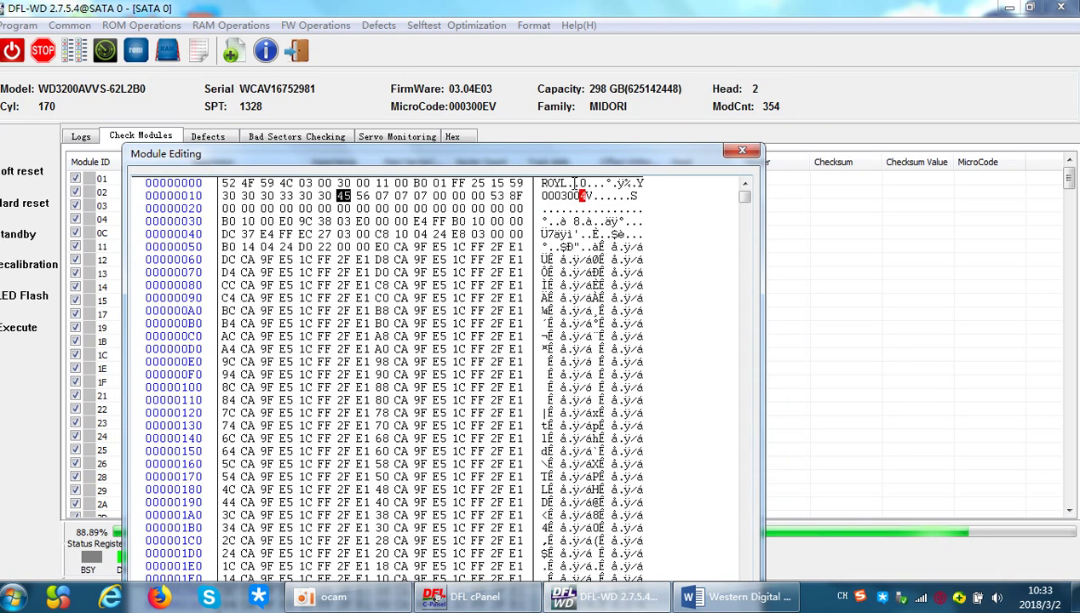
- Check the byte following the microcode string, then close module 11's editor
{"action": "left_click_drag", "start_coordinate": [537, 157], "coordinate": [533, 159]}
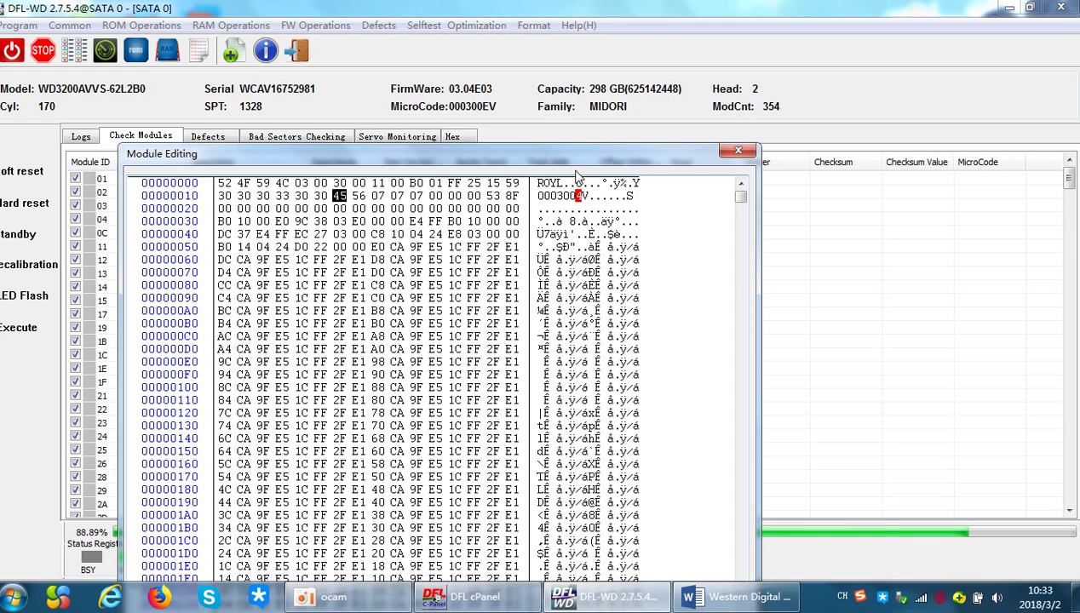
{"action": "left_click_drag", "start_coordinate": [528, 154], "coordinate": [482, 155]}
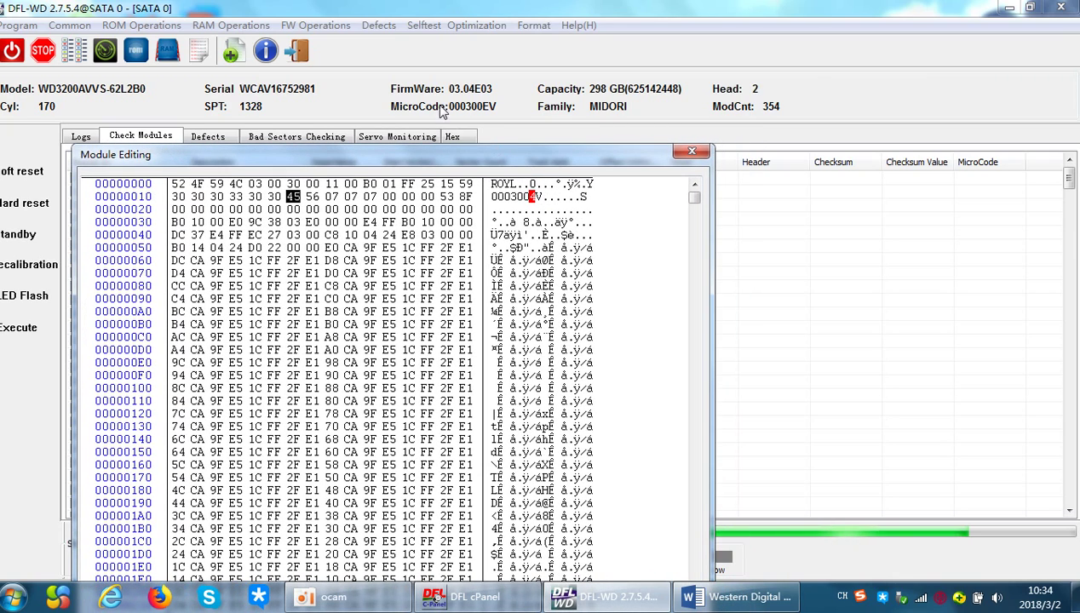
{"action": "left_click", "coordinate": [543, 197]}
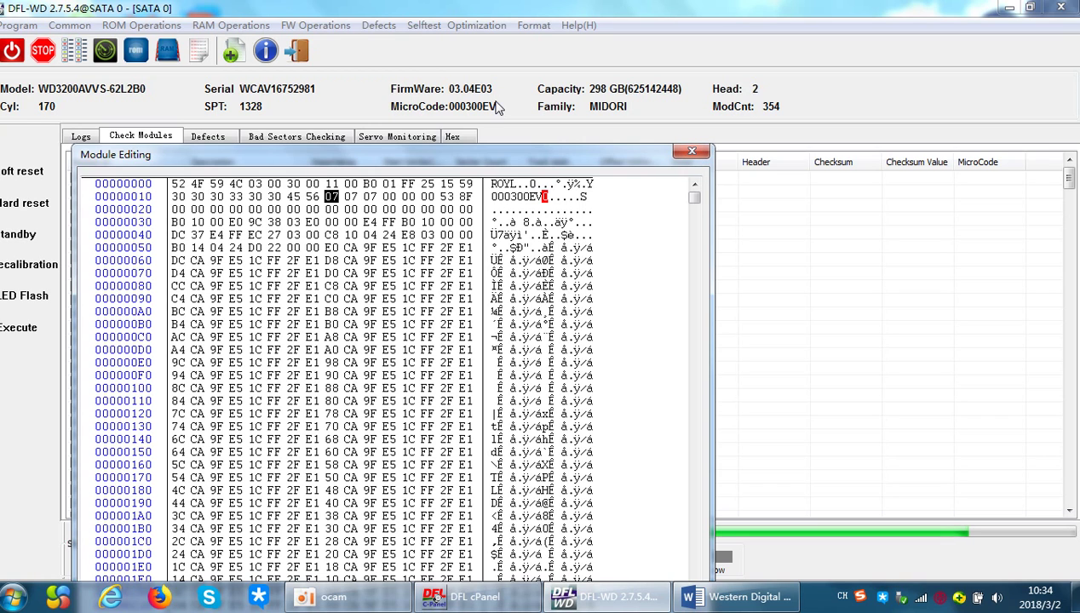
{"action": "left_click", "coordinate": [692, 151]}
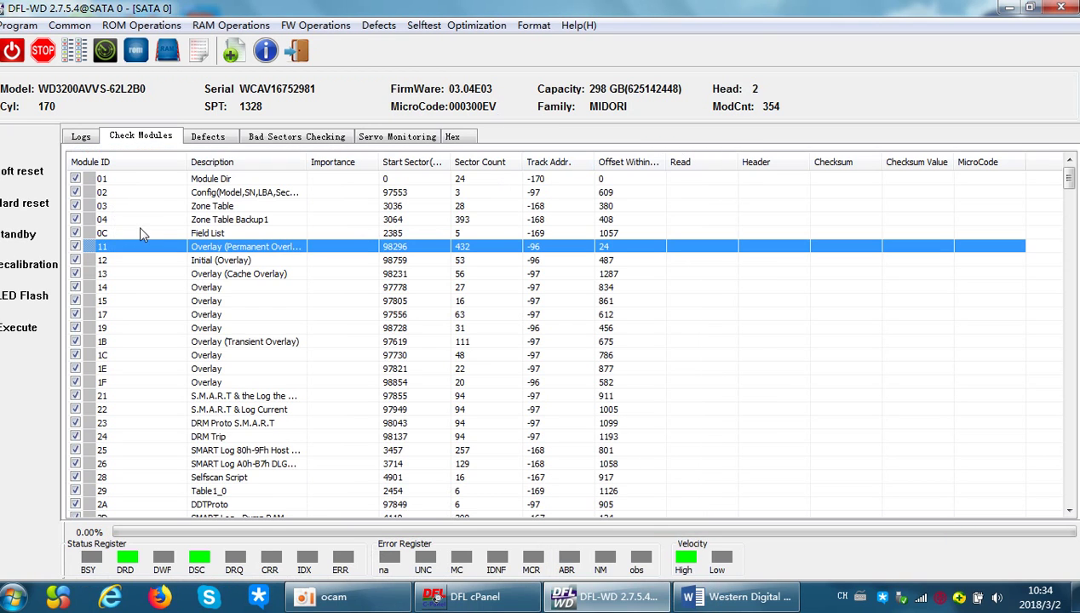
- Open initial overlay module 12 in hex, check its 000300EV microcode, and close it
{"action": "double_click", "coordinate": [131, 262]}
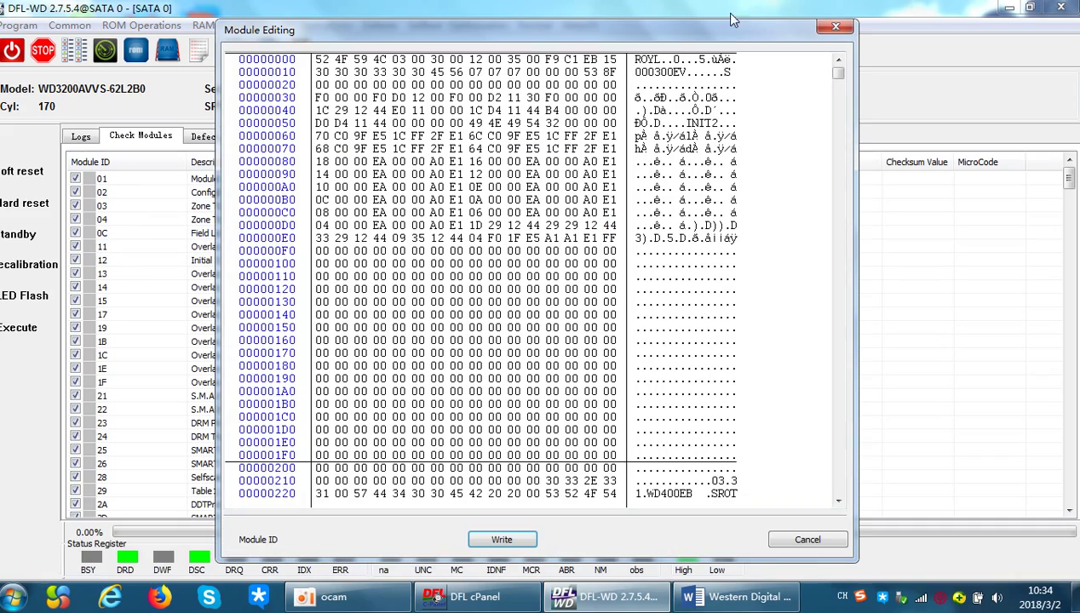
{"action": "left_click_drag", "start_coordinate": [574, 34], "coordinate": [576, 100]}
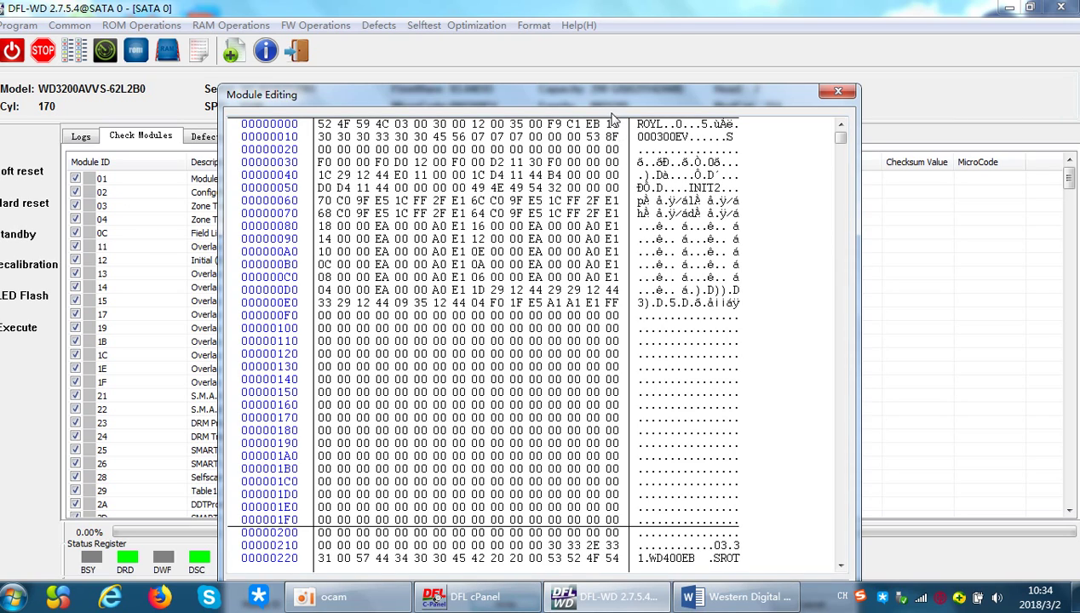
{"action": "left_click_drag", "start_coordinate": [596, 98], "coordinate": [528, 134]}
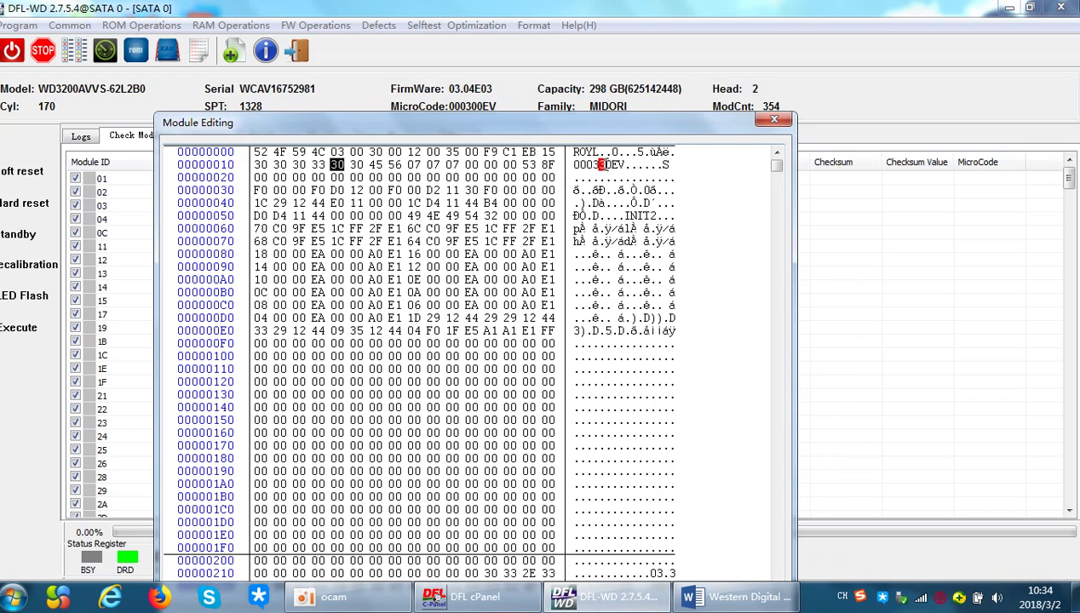
{"action": "left_click", "coordinate": [396, 180]}
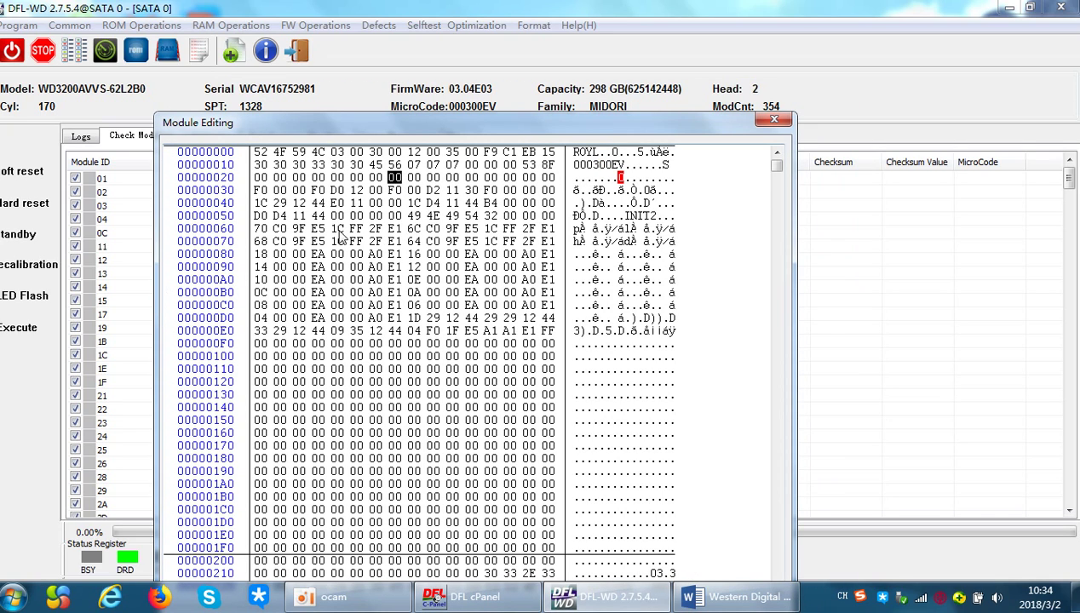
{"action": "left_click", "coordinate": [774, 119]}
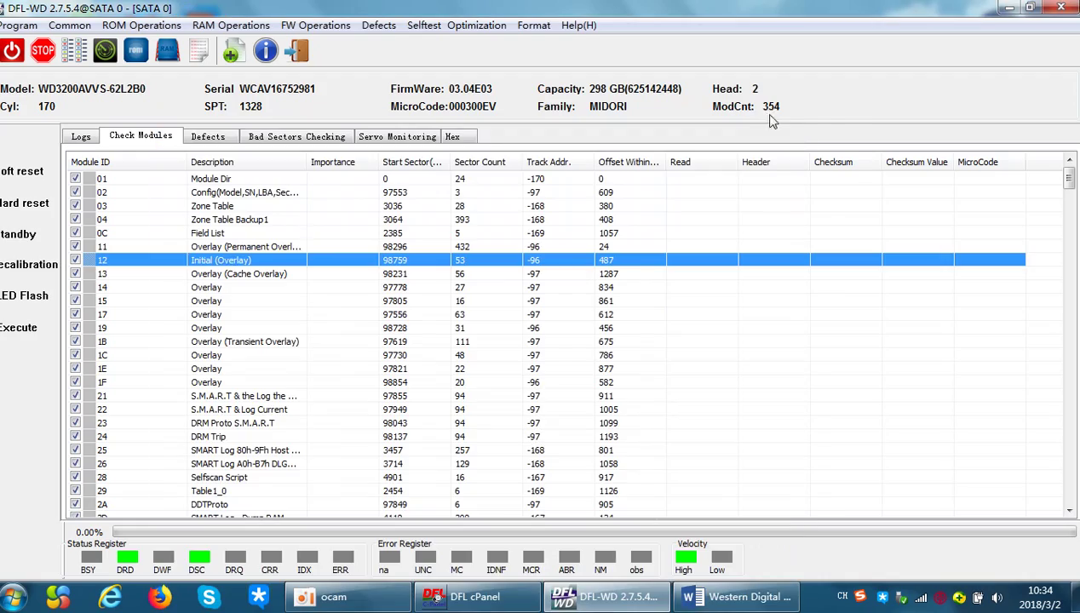
- Open cache overlay module 13 in hex, mark its microcode characters, and close it
{"action": "double_click", "coordinate": [143, 279]}
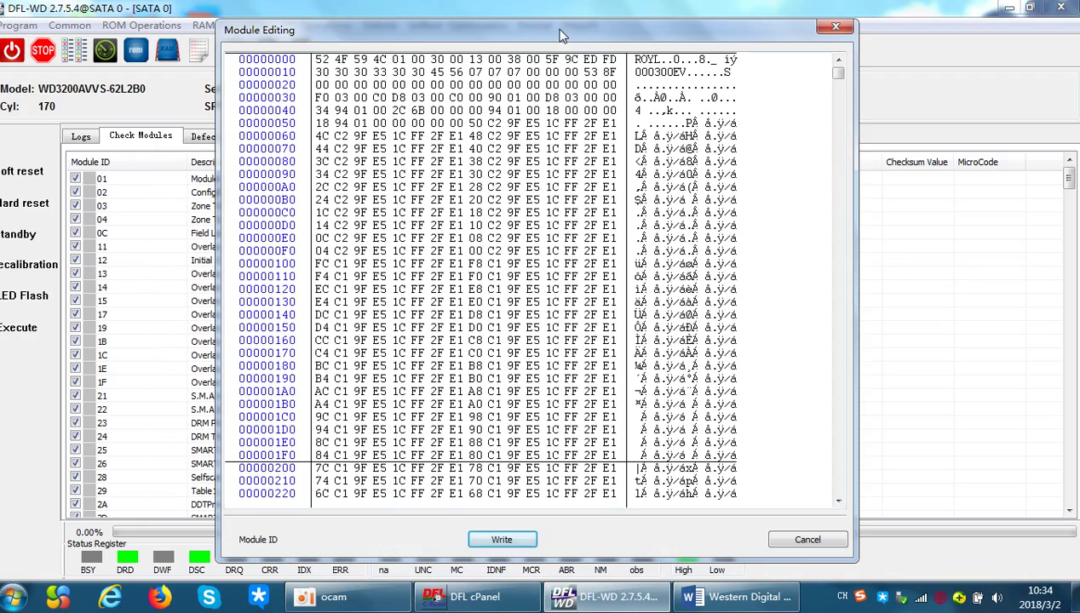
{"action": "left_click_drag", "start_coordinate": [559, 34], "coordinate": [491, 109]}
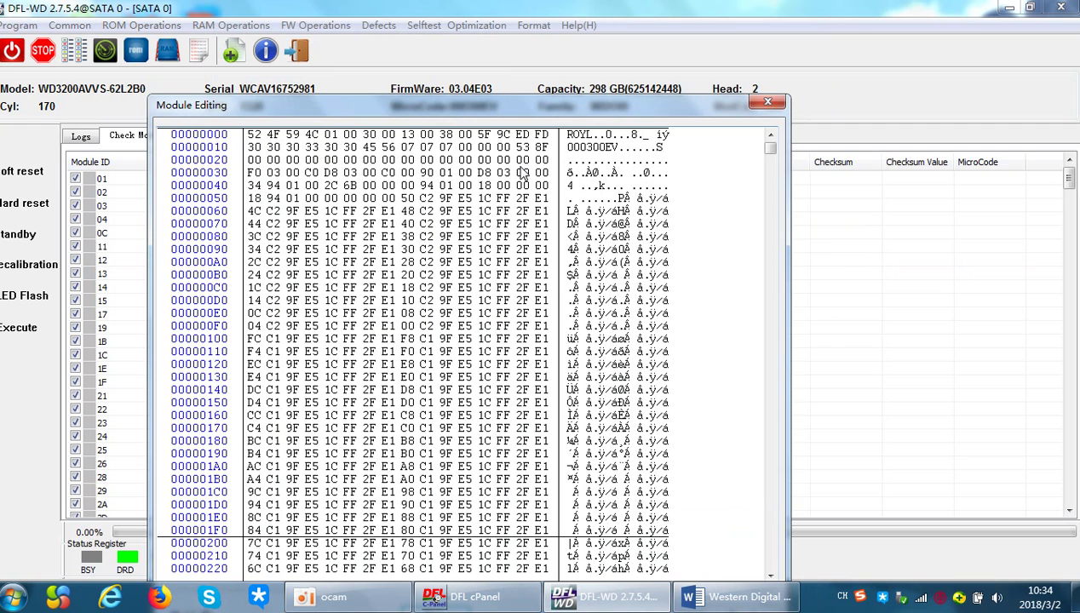
{"action": "left_click", "coordinate": [609, 147]}
{"action": "left_click", "coordinate": [768, 101]}
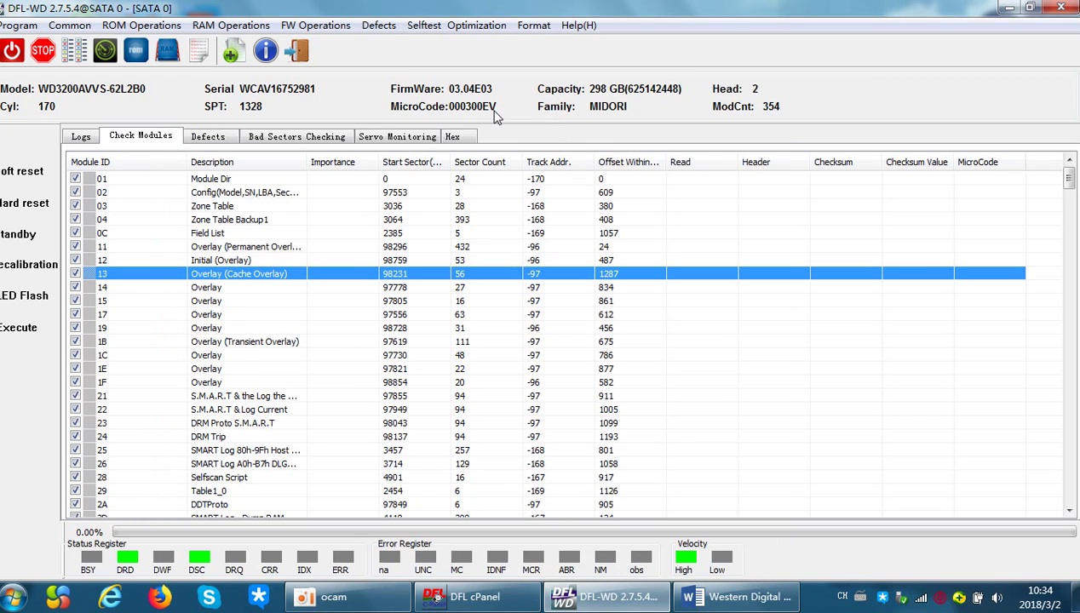
- Load ROM module 4F into the Hex tab through the View ROM list
{"action": "left_click", "coordinate": [453, 138]}
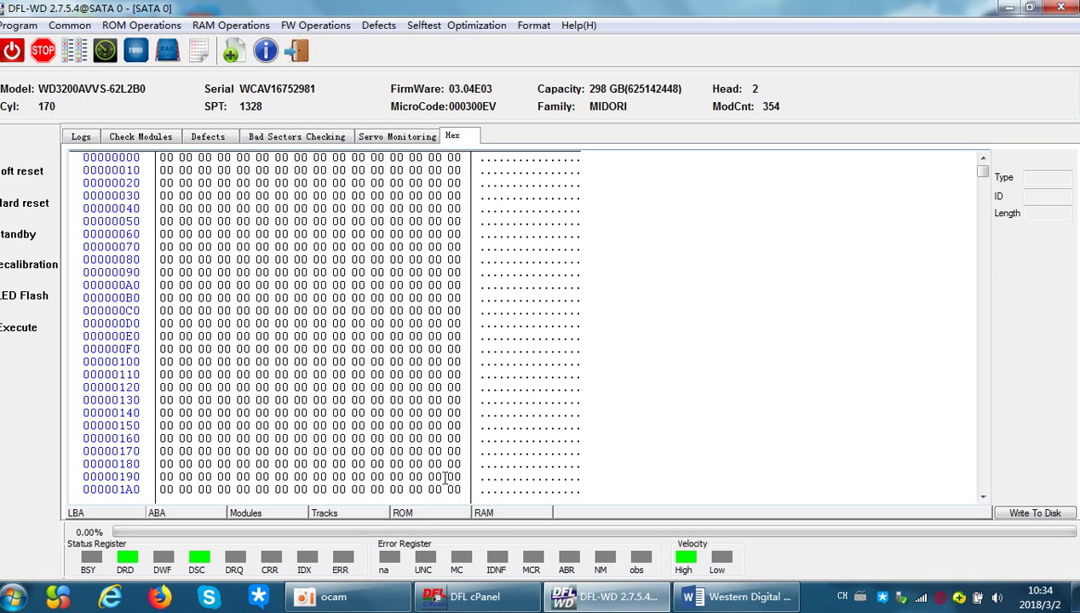
{"action": "left_click", "coordinate": [411, 509]}
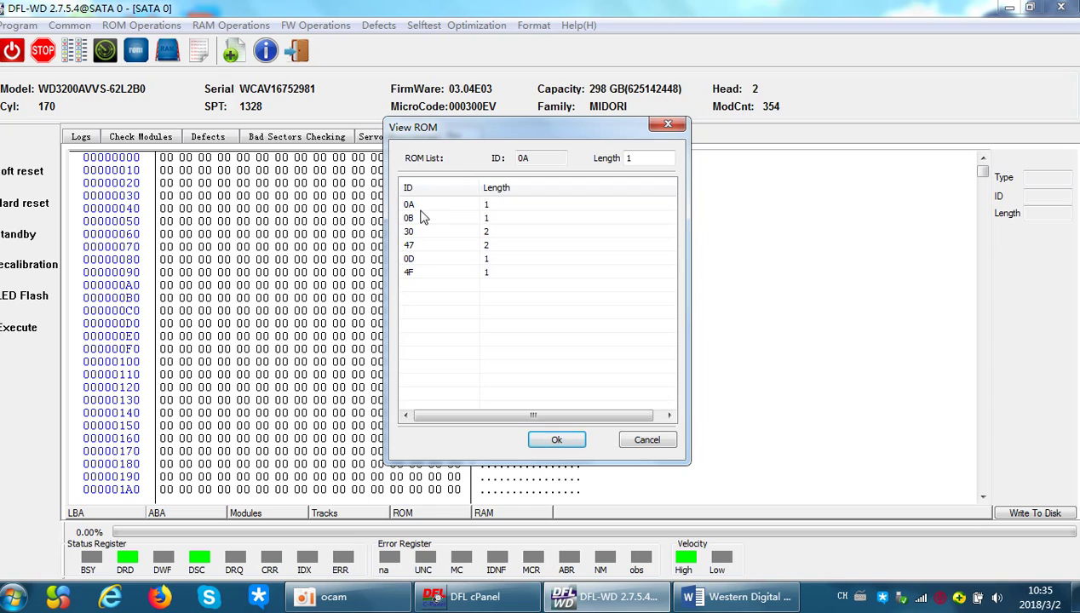
{"action": "left_click", "coordinate": [427, 276]}
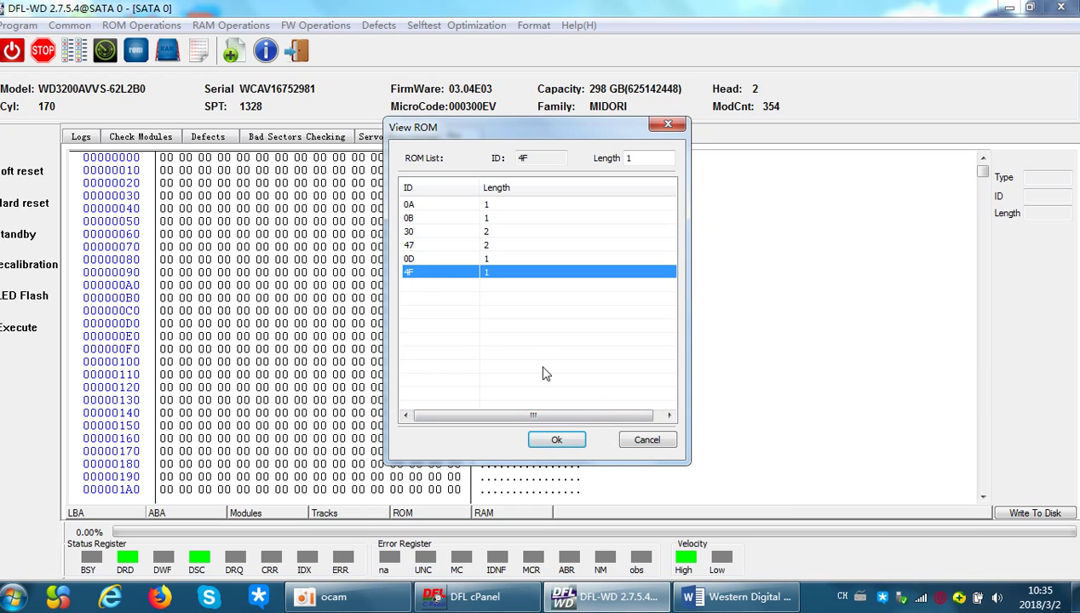
{"action": "left_click", "coordinate": [555, 440]}
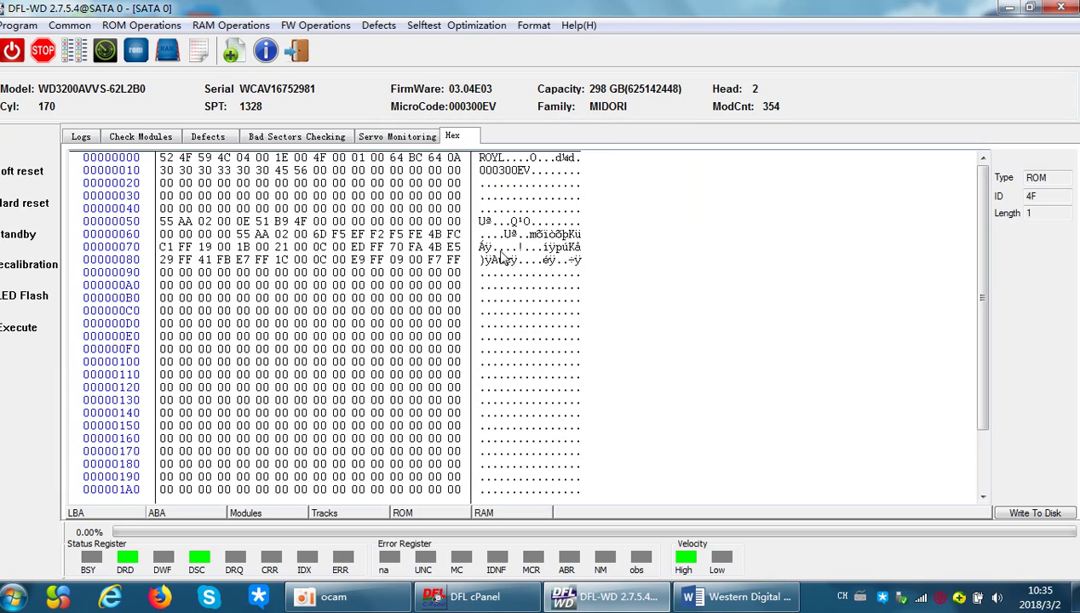
- Step through ROM 4F's microcode bytes in row 00000010, then return to Check Modules
{"action": "left_click", "coordinate": [506, 170]}
{"action": "left_click", "coordinate": [511, 171]}
{"action": "left_click", "coordinate": [531, 171]}
{"action": "left_click", "coordinate": [511, 171]}
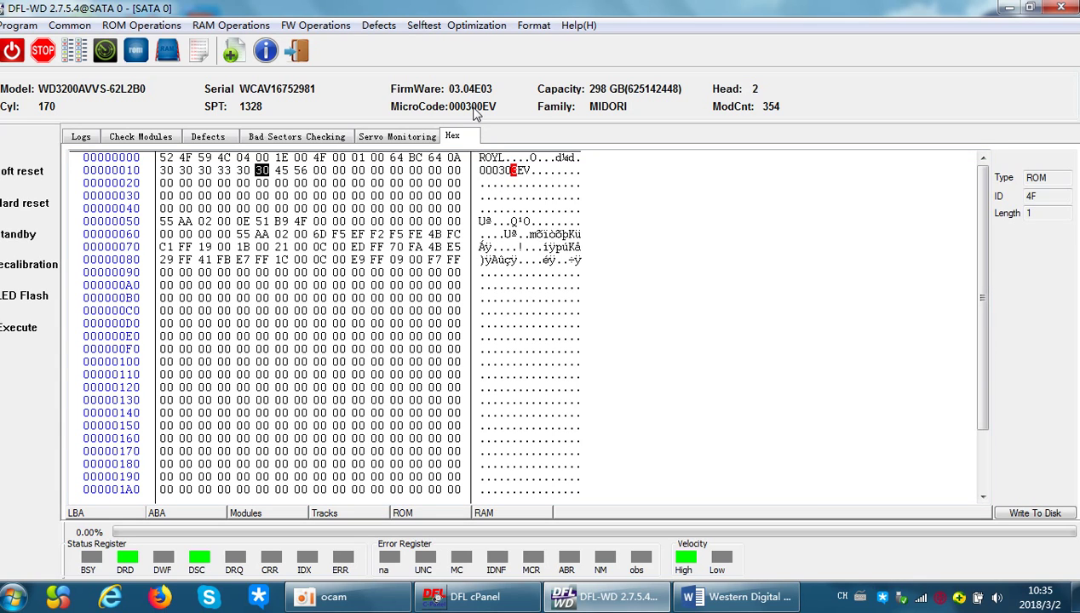
{"action": "left_click", "coordinate": [143, 136]}
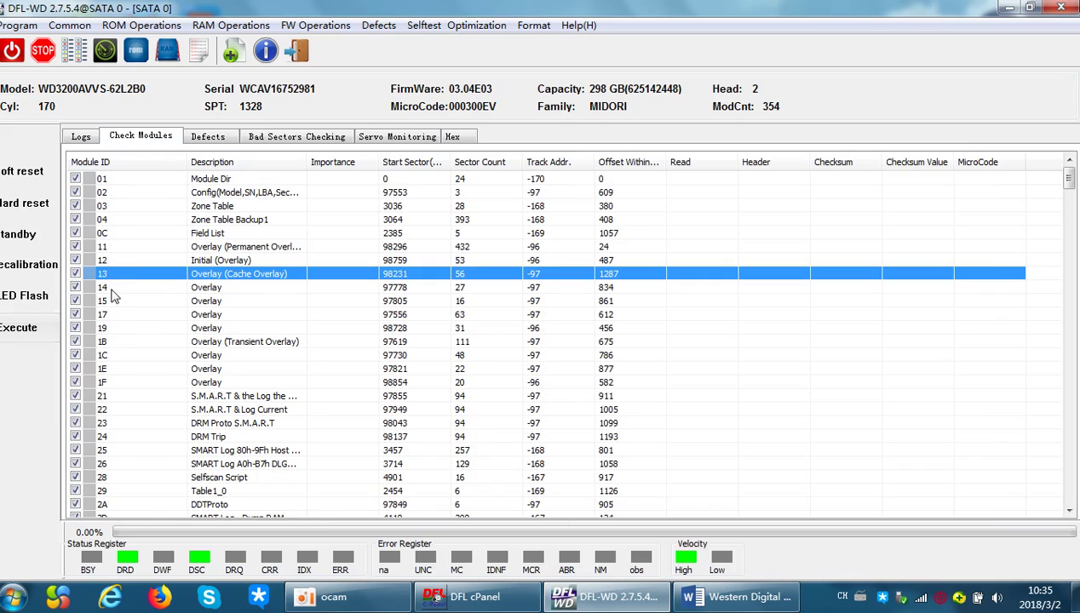
- Reopen permanent overlay module 11 in hex, review its microcode, and close it
{"action": "double_click", "coordinate": [136, 246]}
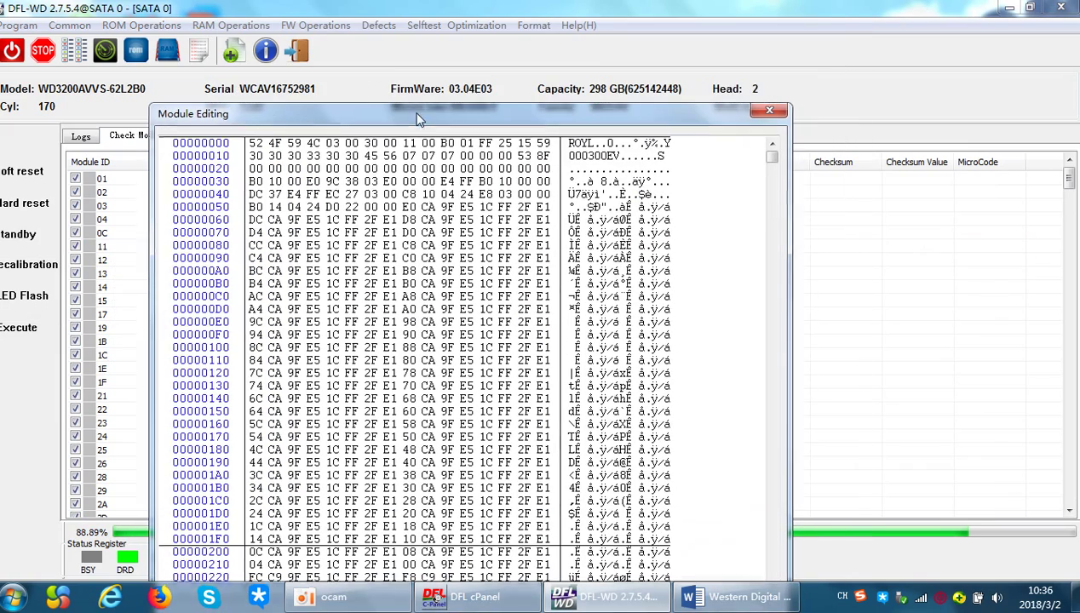
{"action": "left_click_drag", "start_coordinate": [481, 31], "coordinate": [413, 116]}
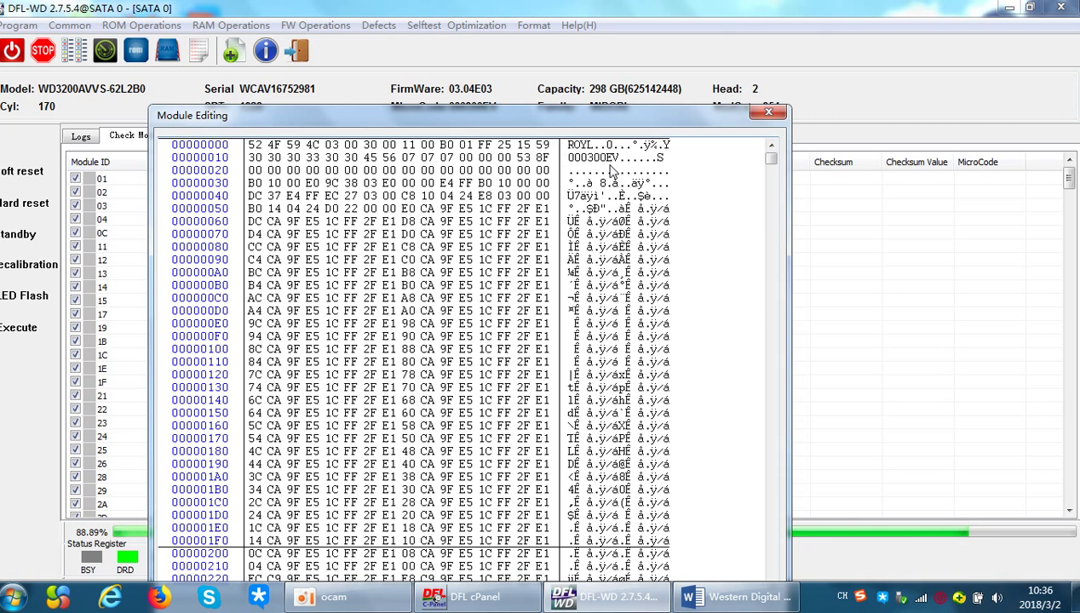
{"action": "left_click", "coordinate": [771, 115]}
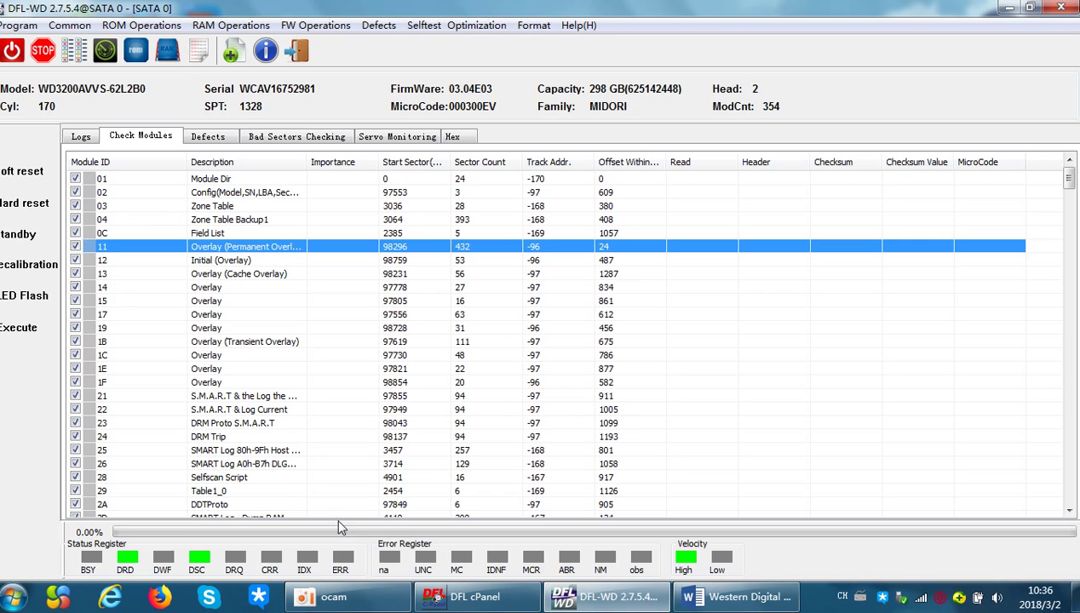
- Reload ROM module 4F in the Hex tab, then minimize the SATA 0 session window
{"action": "left_click", "coordinate": [458, 138]}
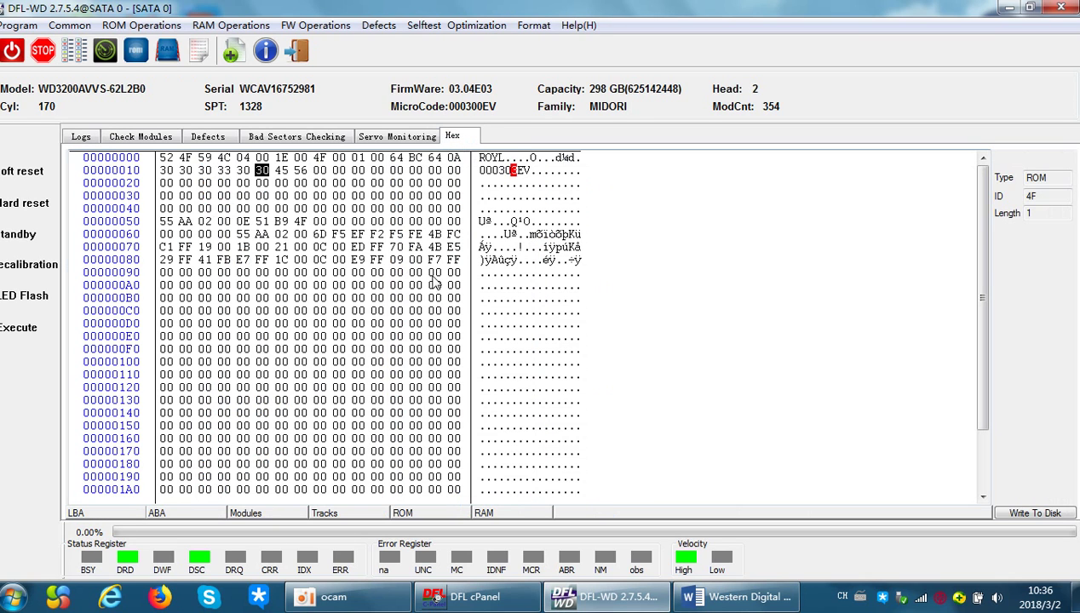
{"action": "left_click", "coordinate": [412, 516]}
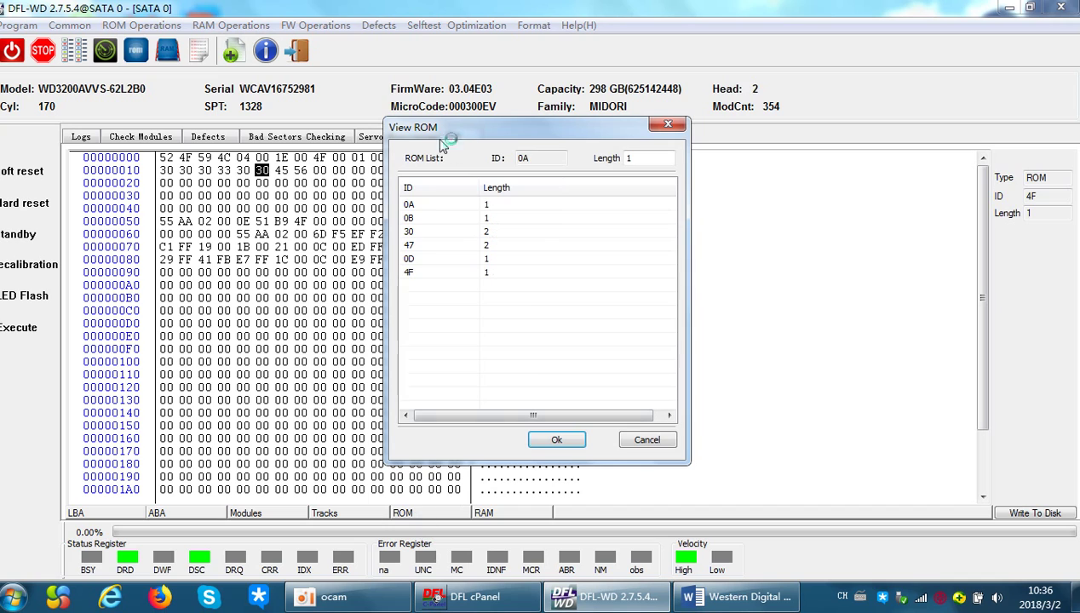
{"action": "left_click", "coordinate": [435, 272]}
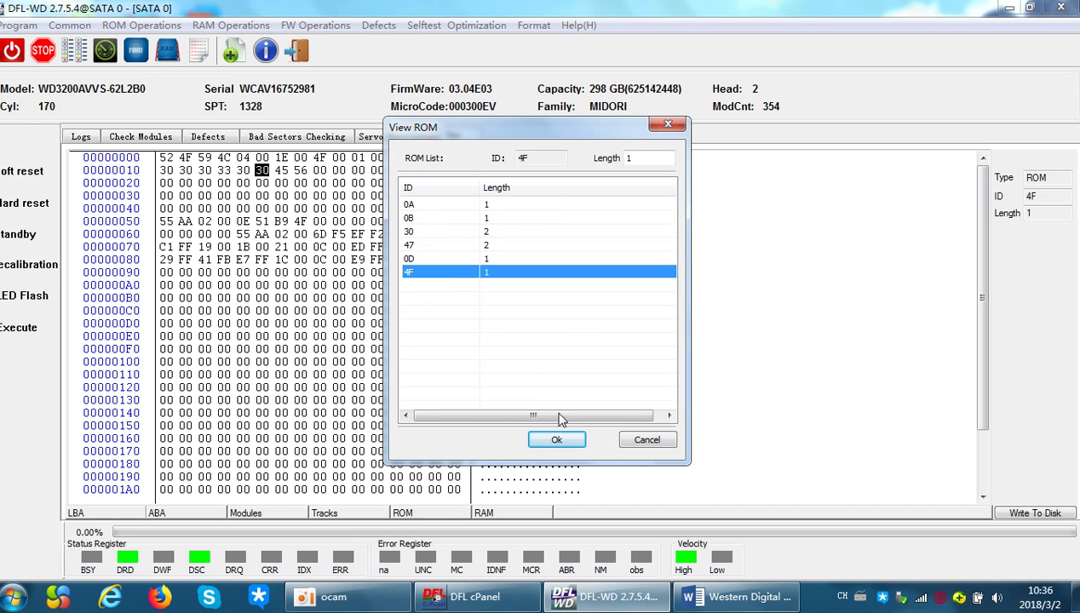
{"action": "left_click", "coordinate": [556, 440]}
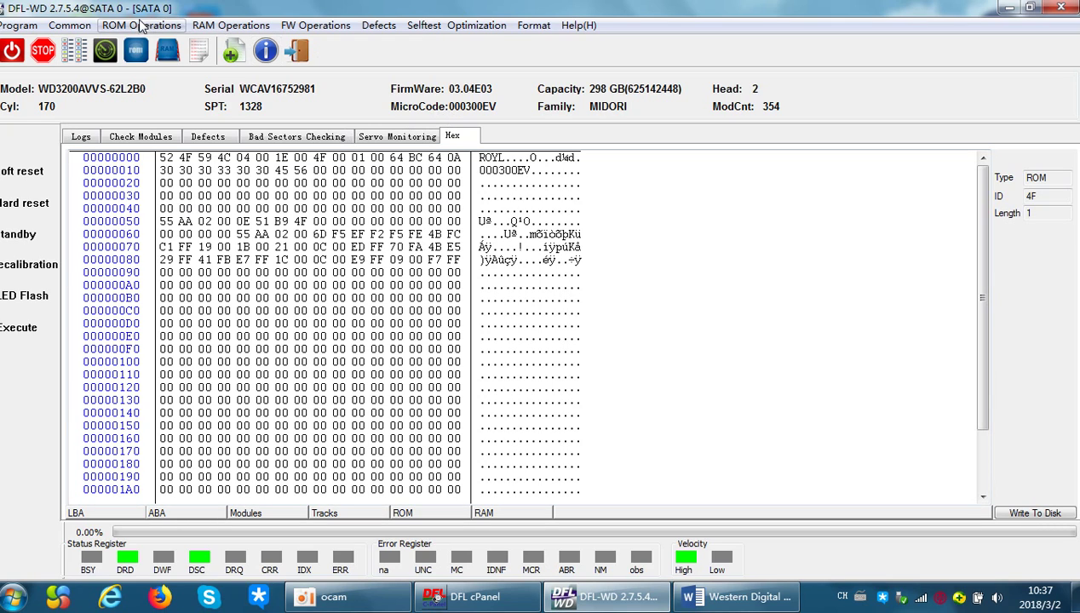
{"action": "left_click", "coordinate": [1008, 7]}
- From DFL cPanel, launch a second DFL-WD session for the SATA 1 drive and start its disk search
{"action": "left_click", "coordinate": [587, 582]}
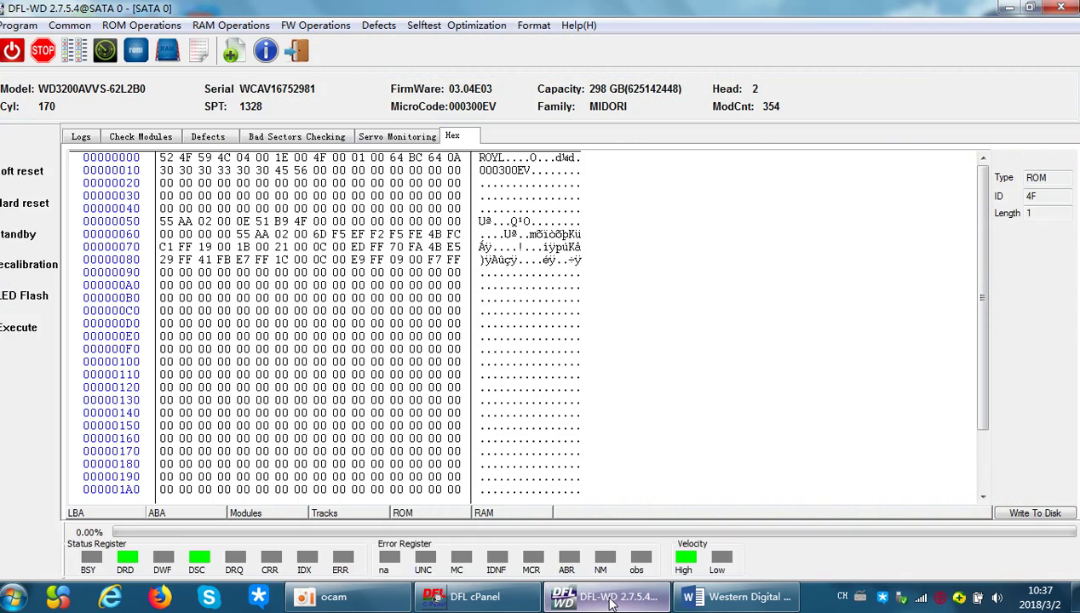
{"action": "left_click", "coordinate": [607, 597]}
{"action": "left_click", "coordinate": [488, 602]}
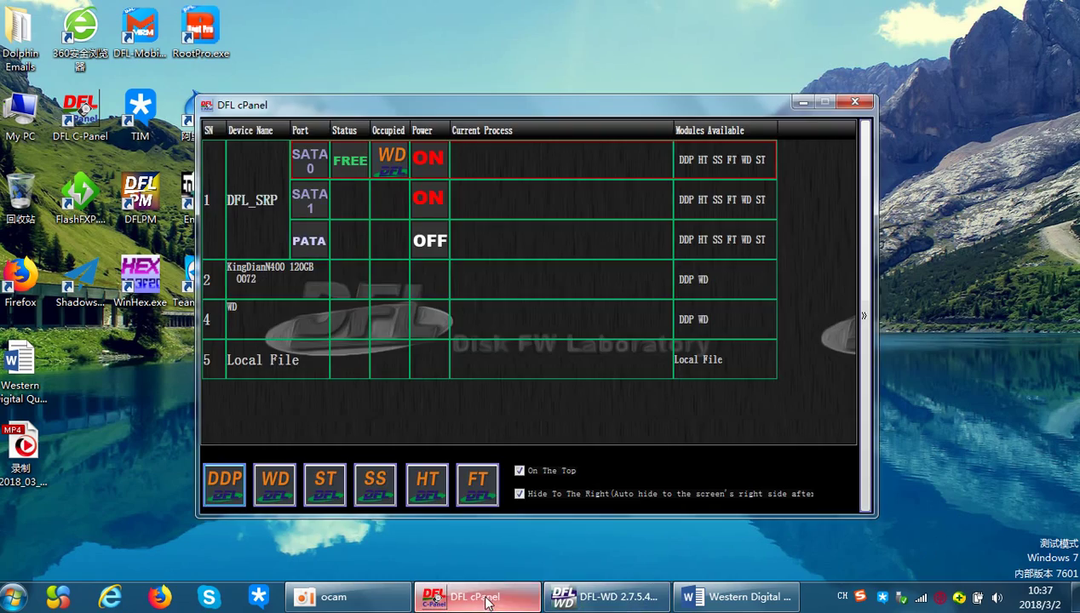
{"action": "double_click", "coordinate": [356, 206]}
{"action": "left_click", "coordinate": [440, 302]}
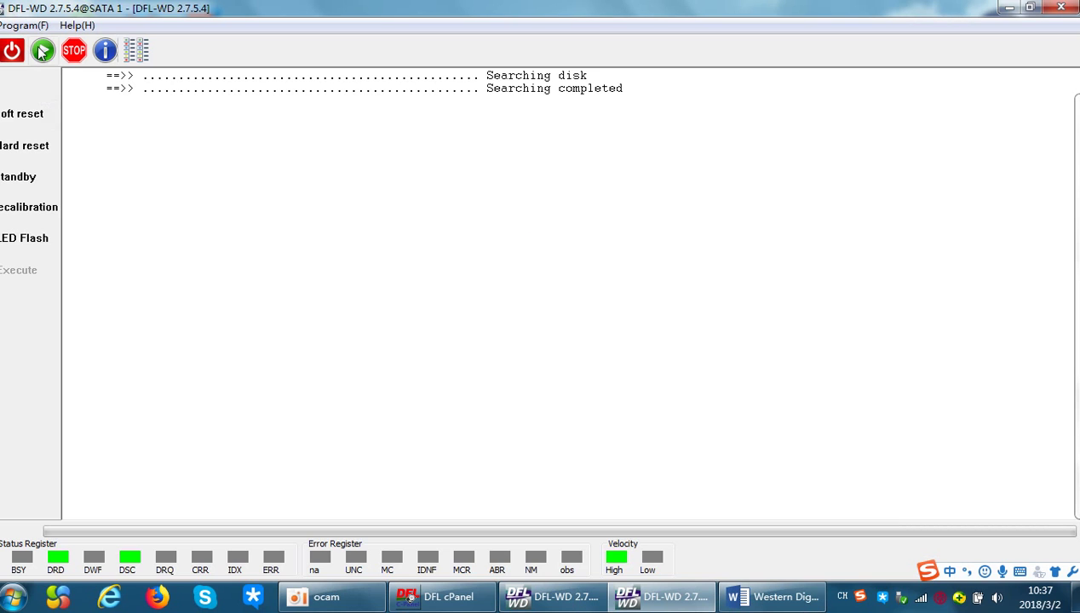
{"action": "left_click", "coordinate": [42, 50]}
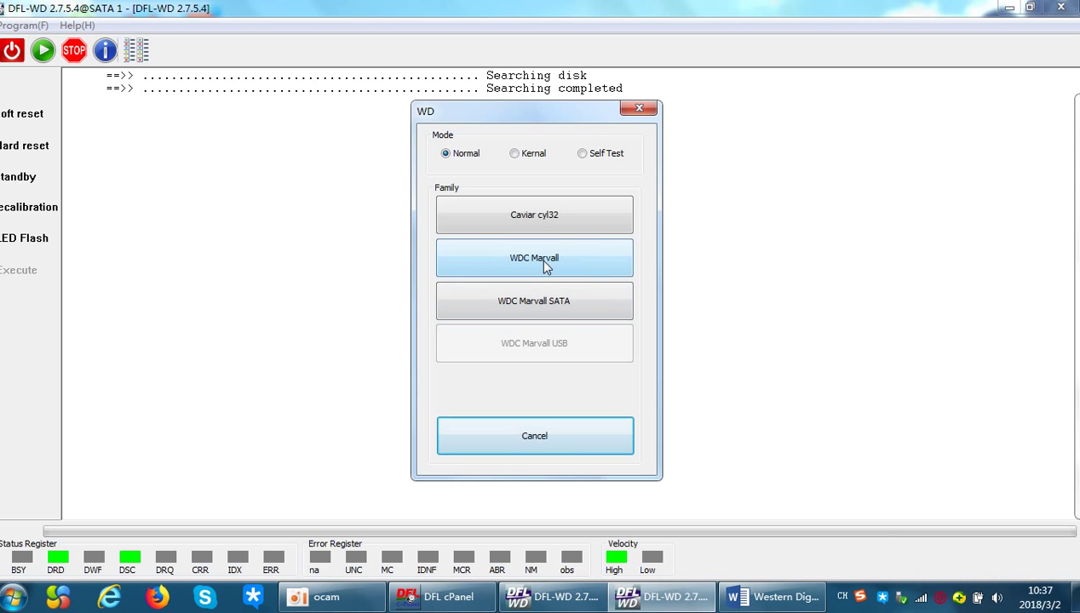
- Initialise the WD7500B as a WDC Marvall drive, accepting the factory info and firmware folder
{"action": "left_click", "coordinate": [546, 265]}
{"action": "left_click", "coordinate": [639, 517]}
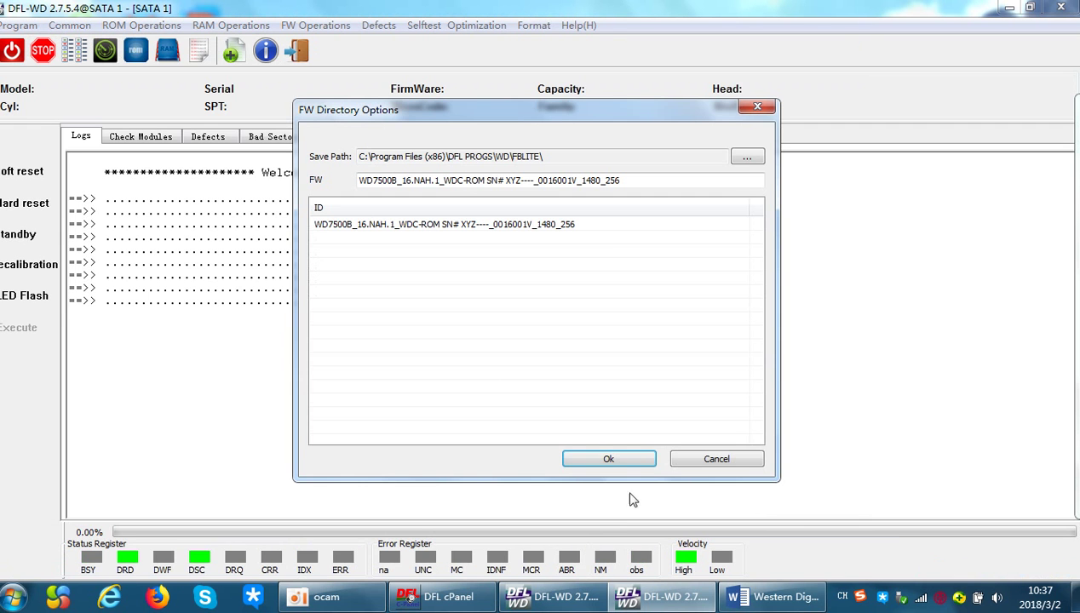
{"action": "left_click", "coordinate": [612, 458]}
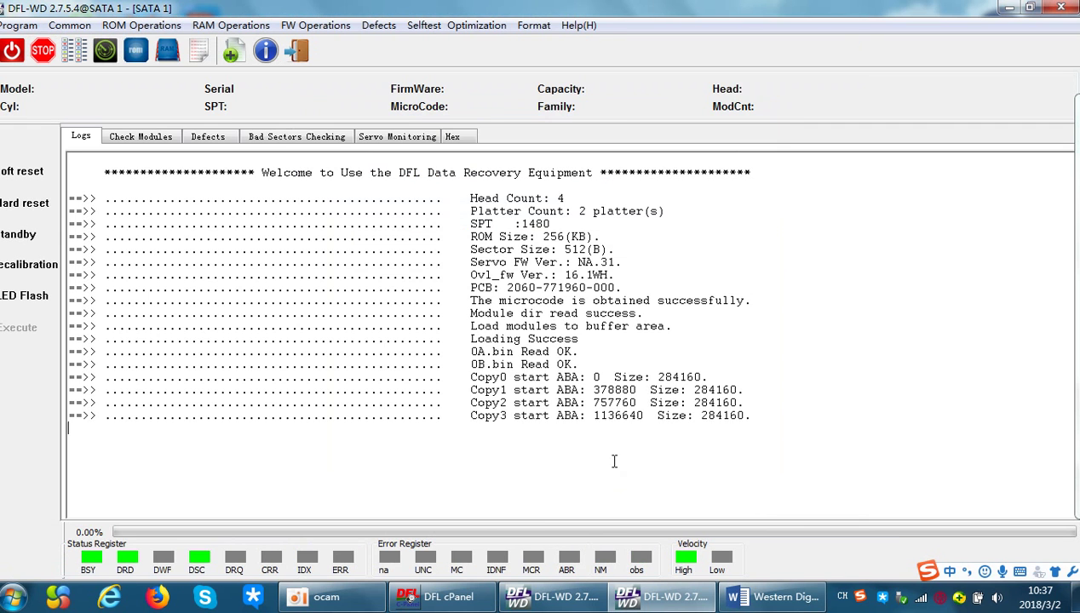
- List the drive's modules sorted by Module ID and open overlay module 11 in hex
{"action": "left_click", "coordinate": [137, 138]}
{"action": "left_click", "coordinate": [123, 163]}
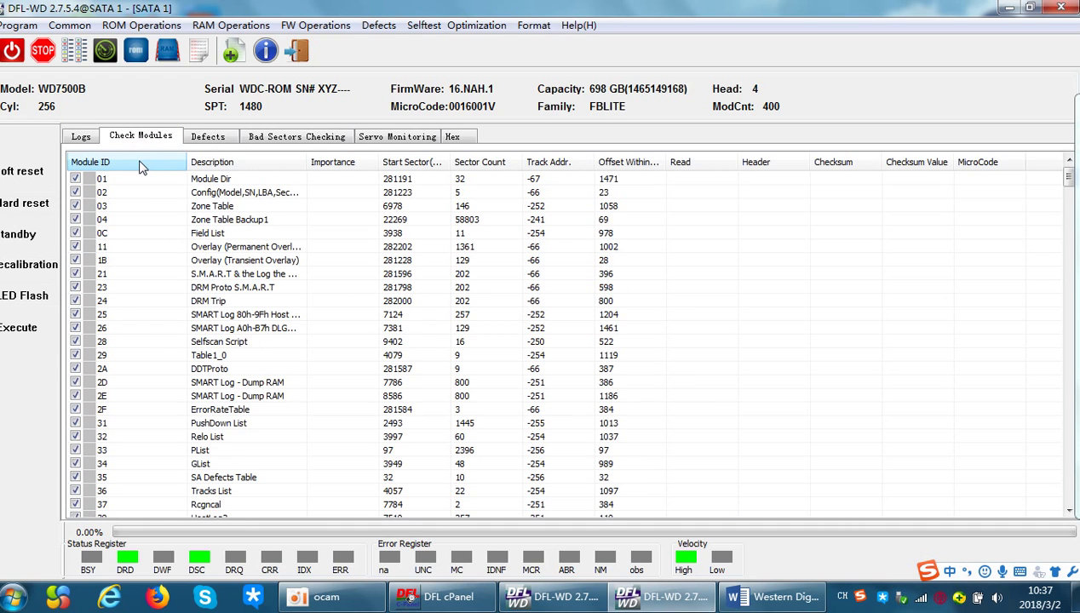
{"action": "double_click", "coordinate": [144, 246]}
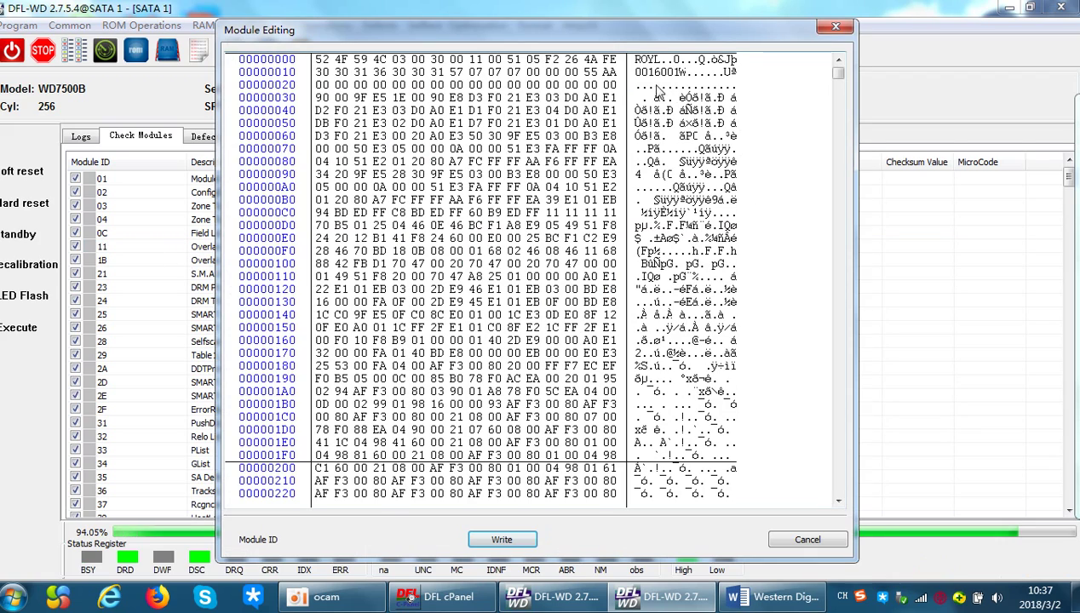
- Check module 11's 0016001V microcode against the reported MicroCode, marking bytes at 0x14–0x16, then close it
{"action": "left_click_drag", "start_coordinate": [658, 41], "coordinate": [585, 109]}
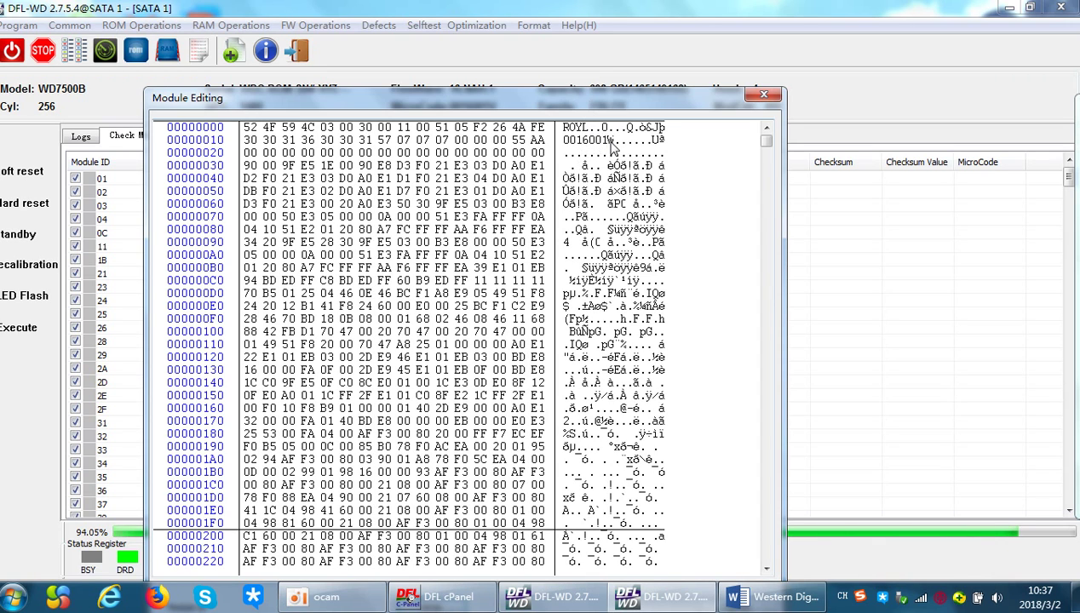
{"action": "left_click_drag", "start_coordinate": [622, 98], "coordinate": [584, 157]}
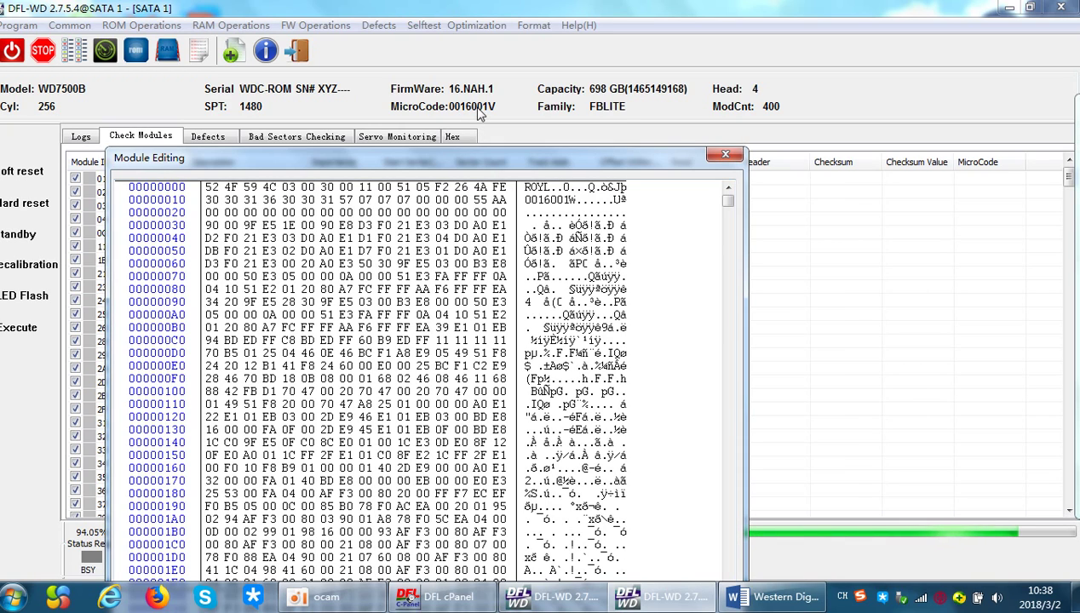
{"action": "left_click", "coordinate": [445, 109]}
{"action": "left_click", "coordinate": [564, 199]}
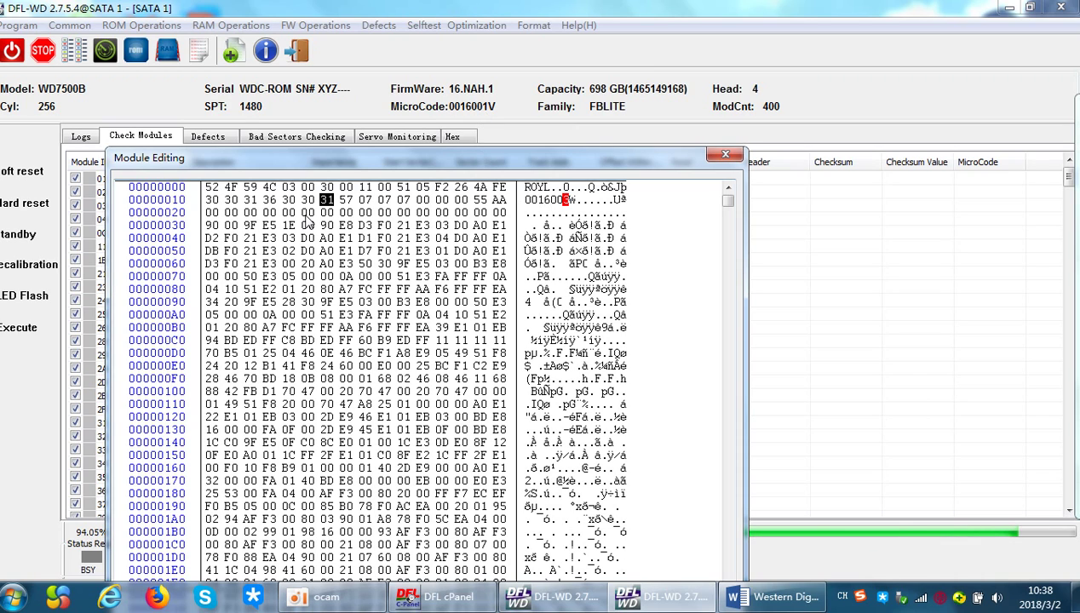
{"action": "left_click", "coordinate": [552, 199]}
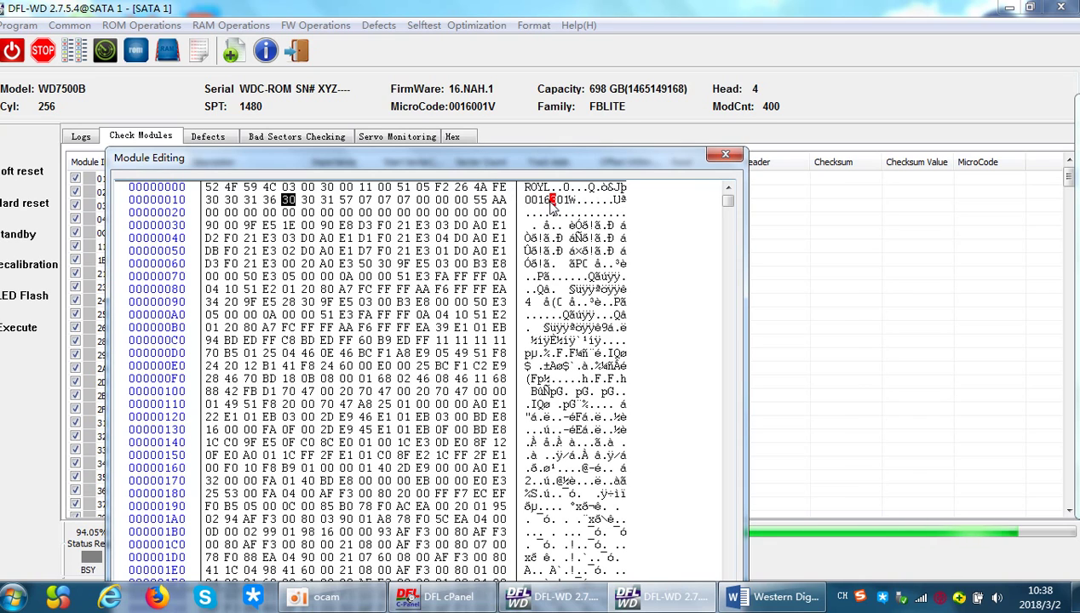
{"action": "left_click", "coordinate": [725, 155]}
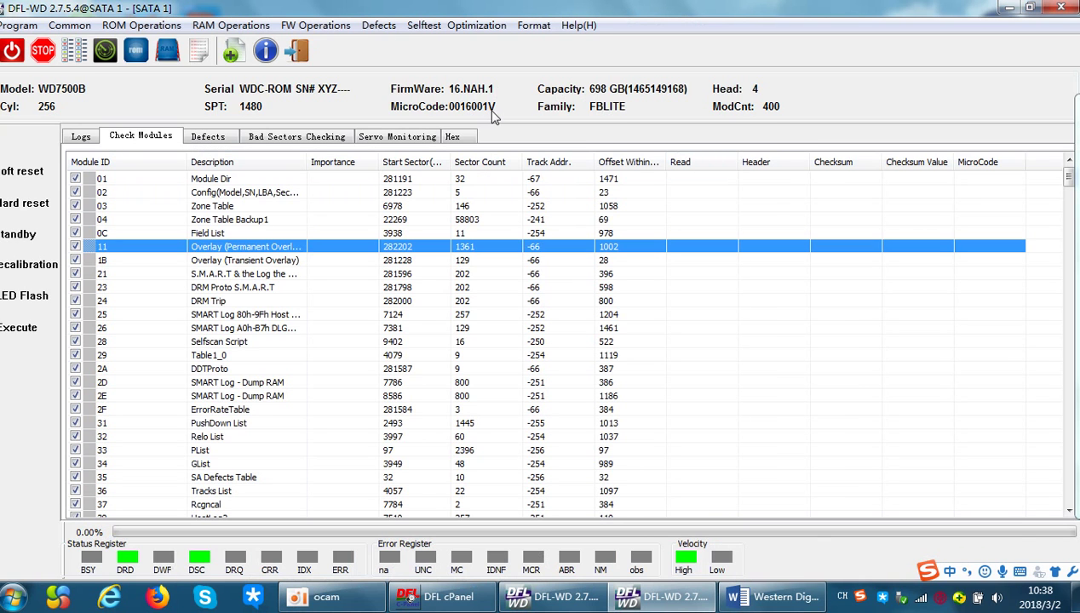